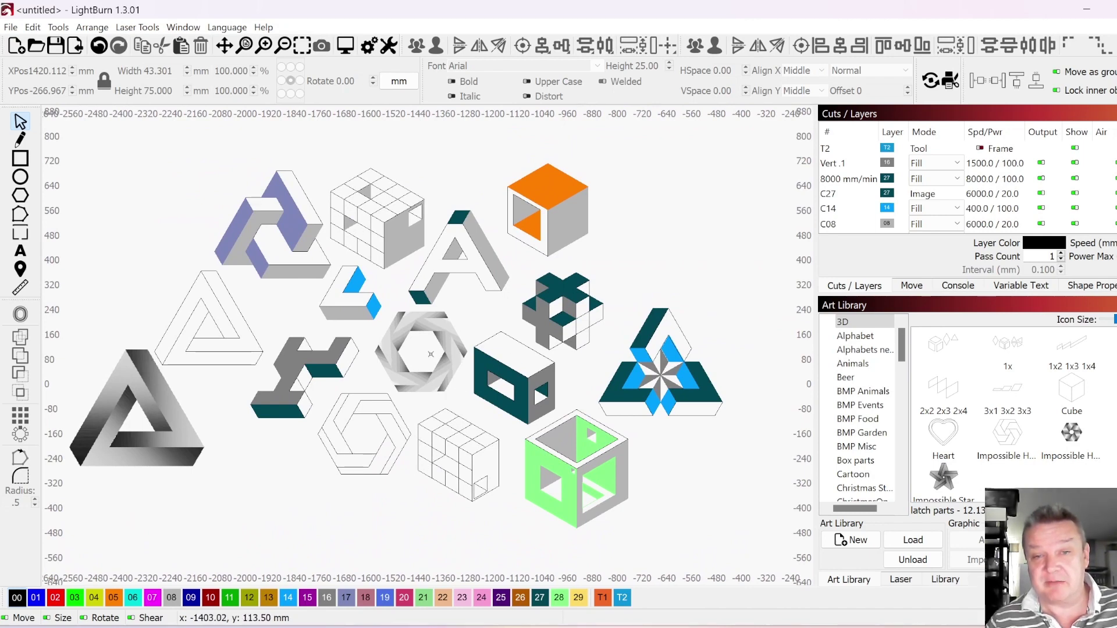
# Move the loose parallelogram beneath the grid block into the empty space below the designs.
pyautogui.scroll(3, 433, 500)
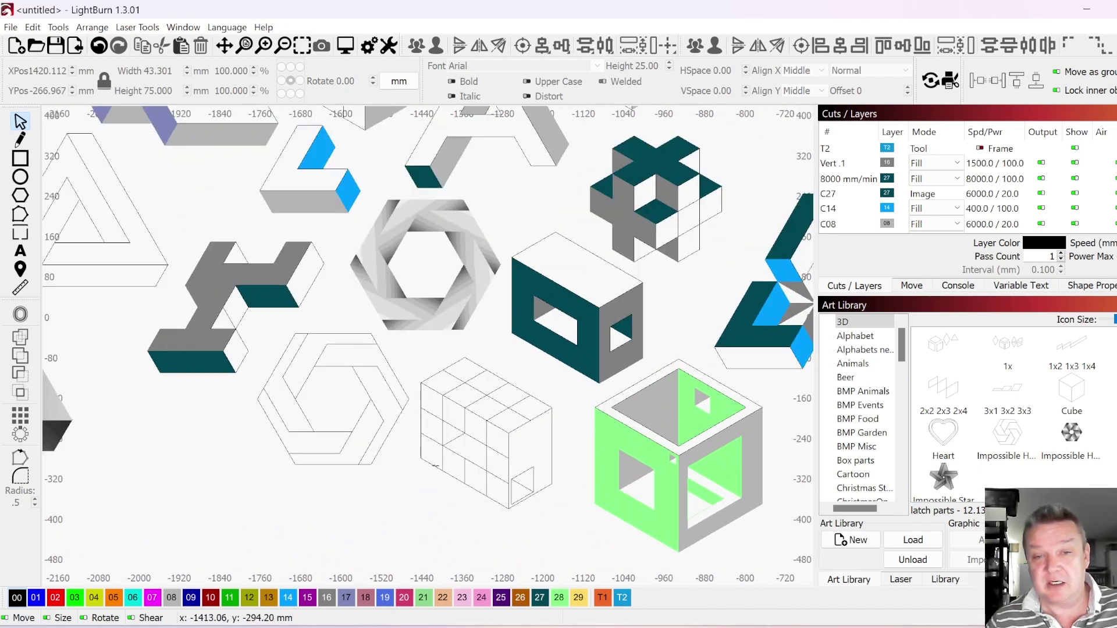
pyautogui.click(435, 465)
pyautogui.moveTo(428, 454); pyautogui.dragTo(362, 317)
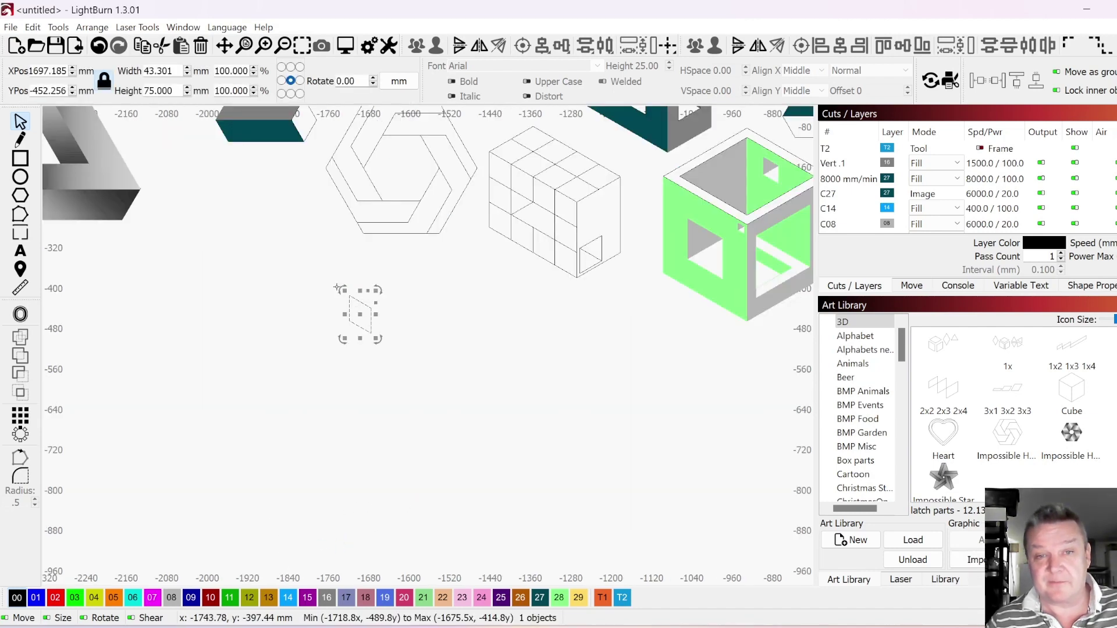
pyautogui.moveTo(362, 314); pyautogui.dragTo(275, 357)
pyautogui.click(345, 344)
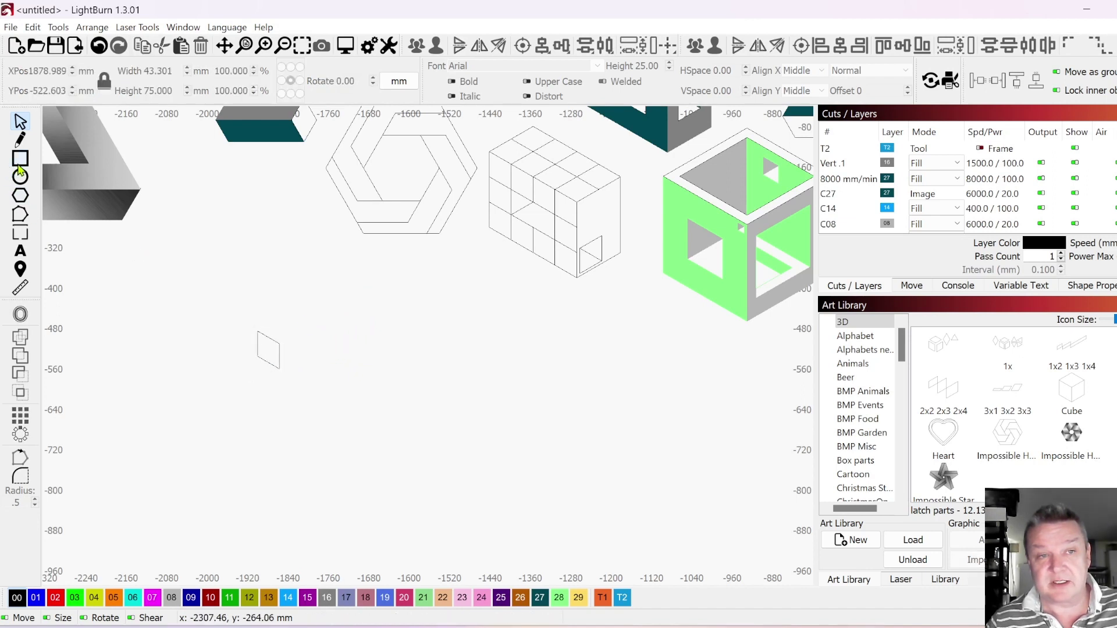
# Draw a square in the empty space beside the loose parallelogram and set its size to 50 × 50 mm.
pyautogui.click(19, 160)
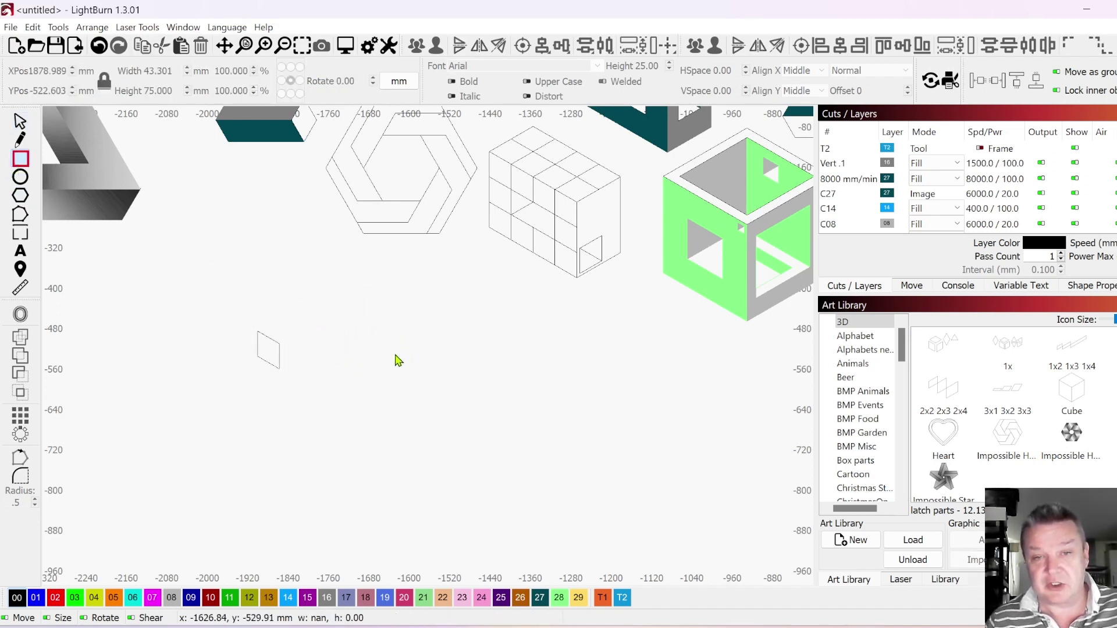
pyautogui.moveTo(392, 354); pyautogui.dragTo(427, 389)
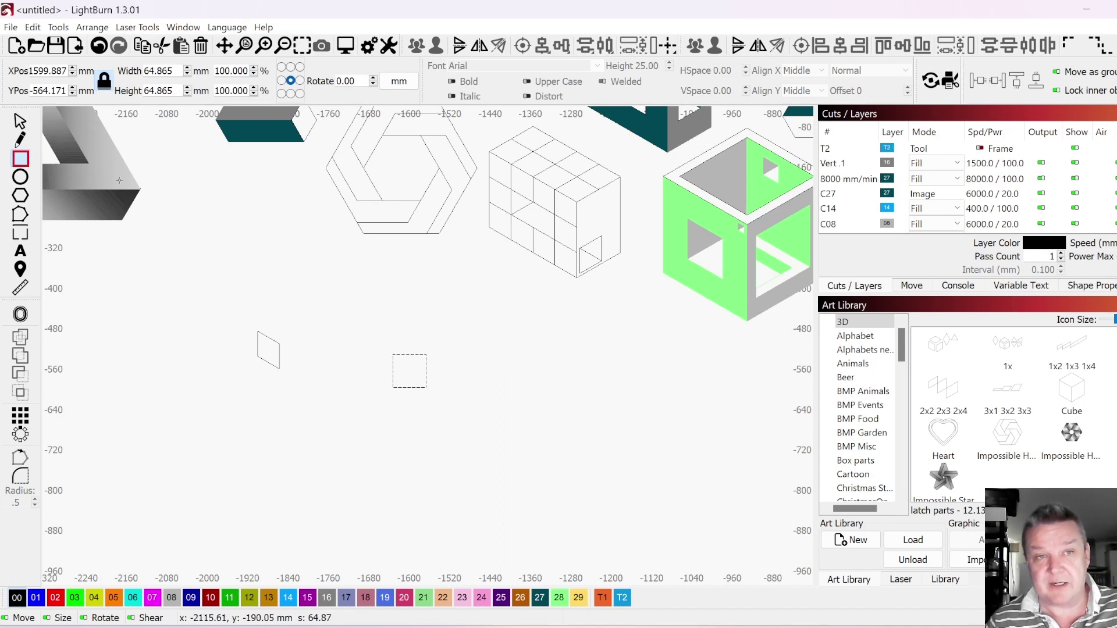
pyautogui.click(19, 125)
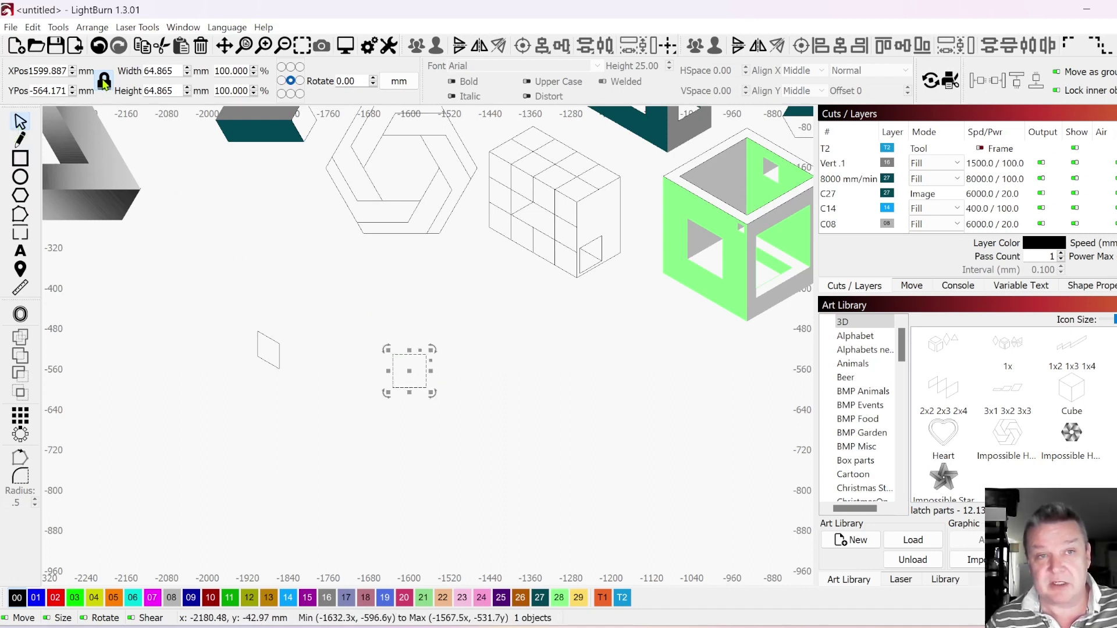
pyautogui.tripleClick(165, 71)
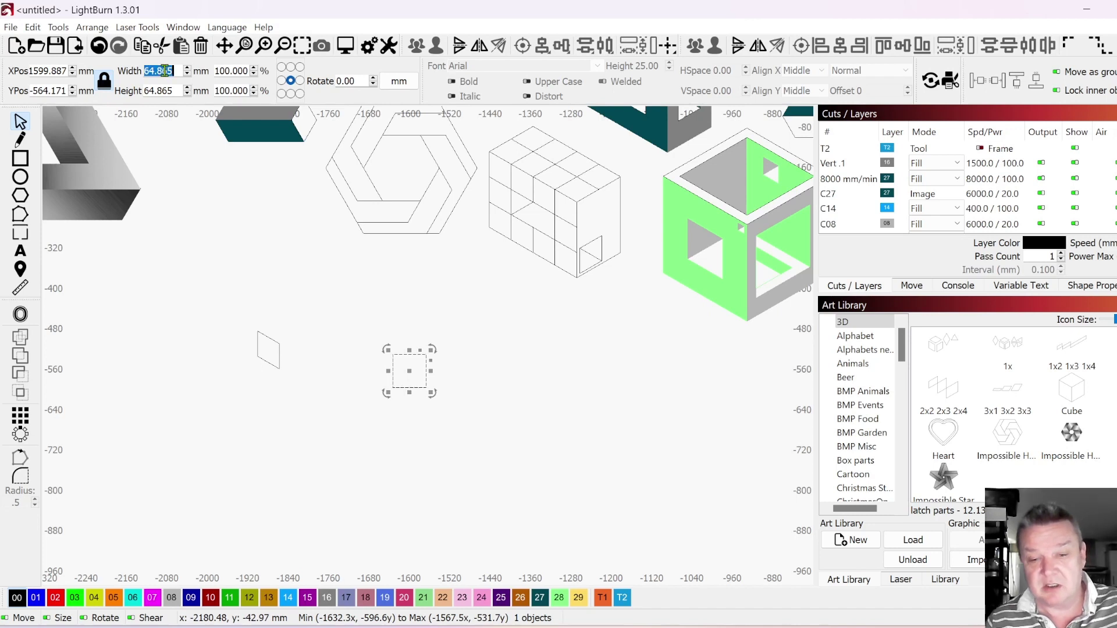
pyautogui.write('50')
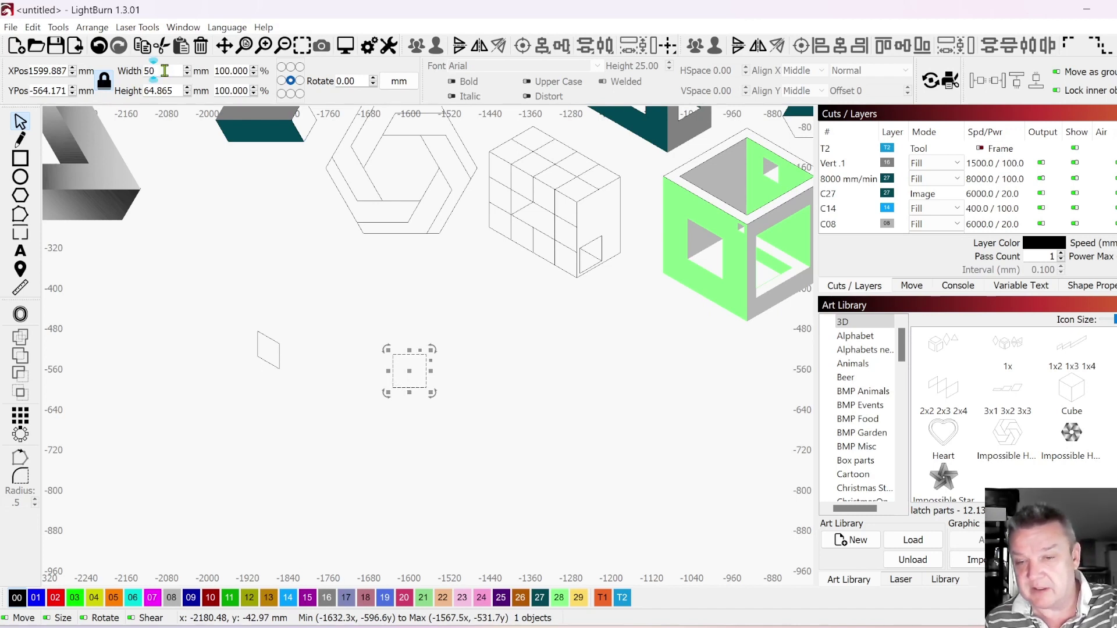
pyautogui.press('Return')
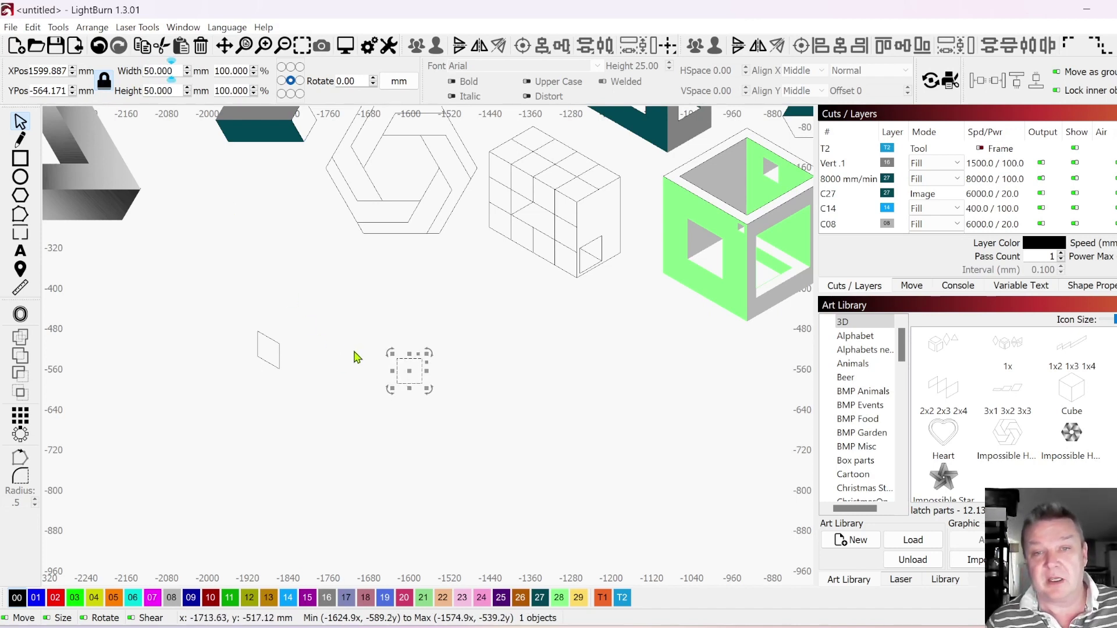
pyautogui.click(357, 358)
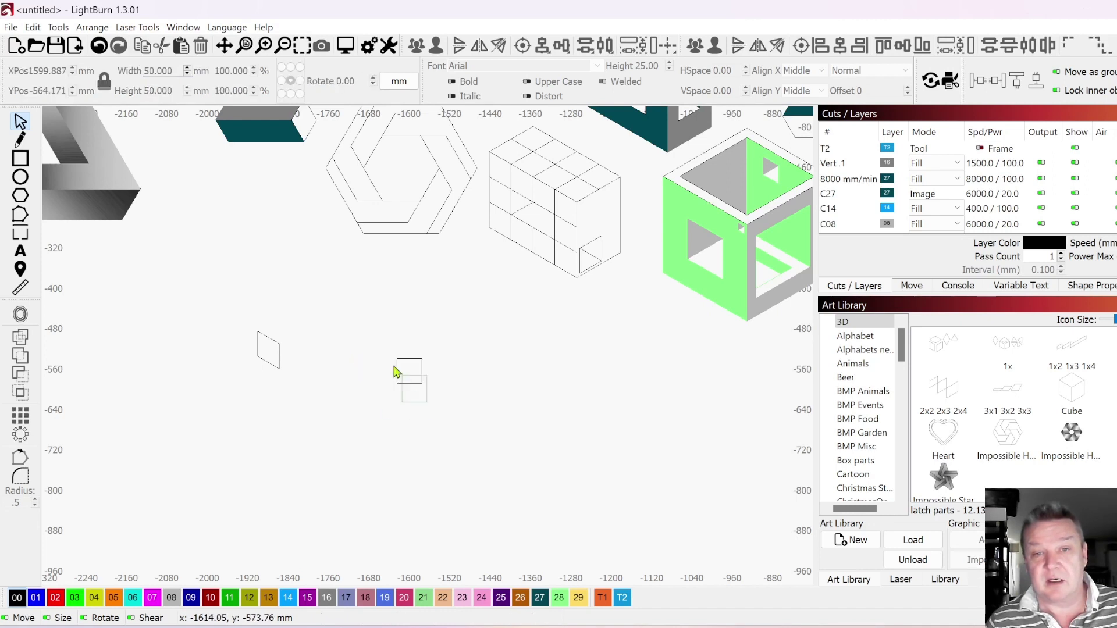
# Convert the 50 mm square to a path and break it apart into separate lines.
pyautogui.moveTo(394, 367); pyautogui.dragTo(384, 349)
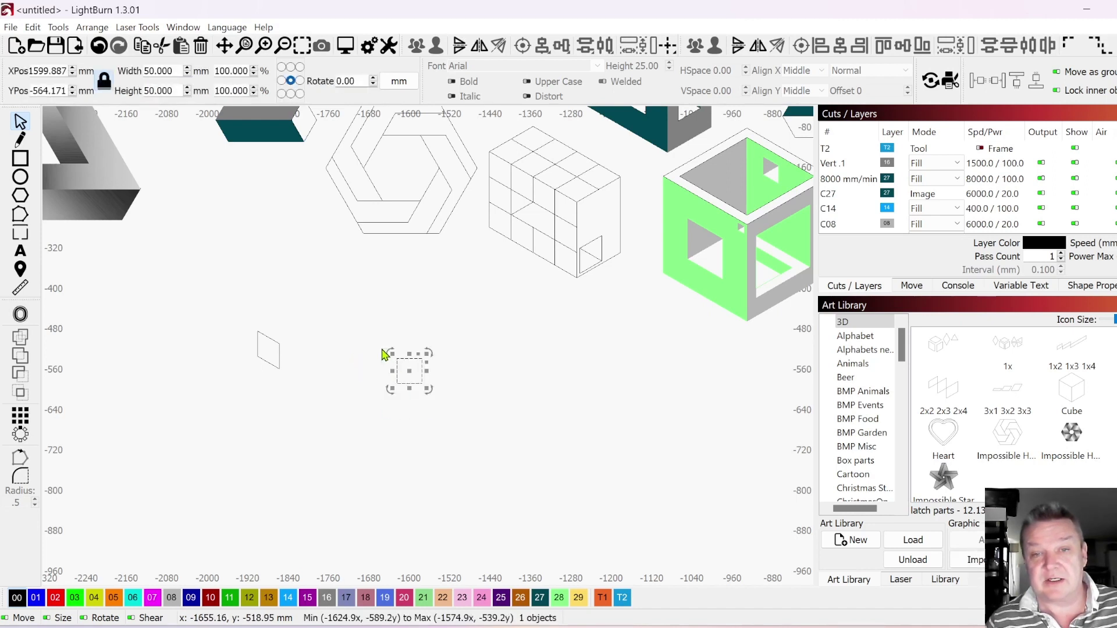
pyautogui.rightClick(408, 369)
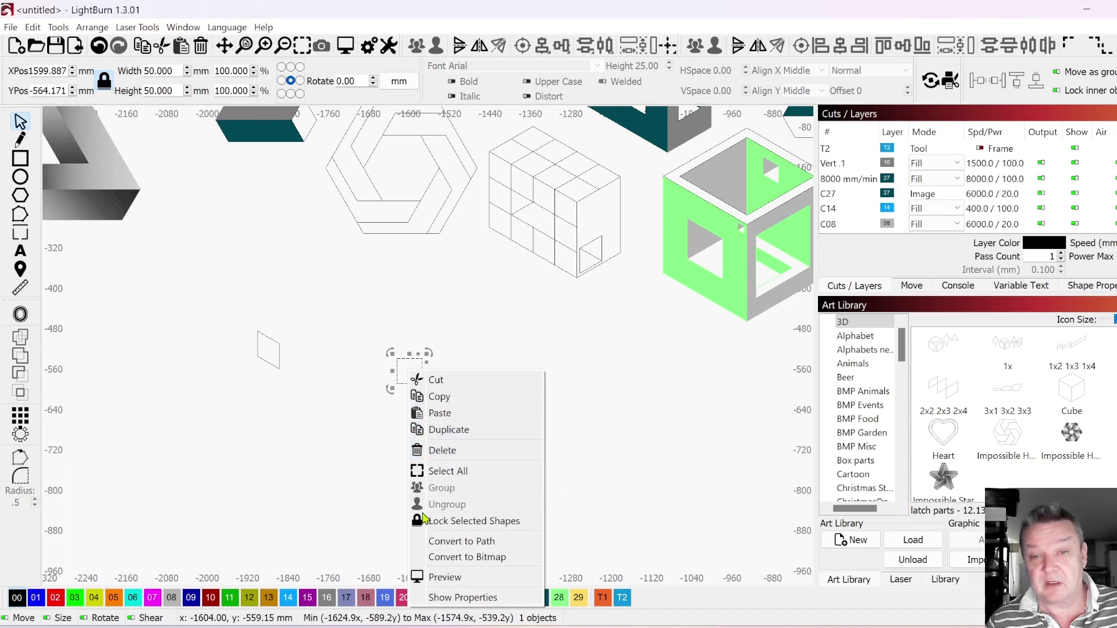
pyautogui.click(432, 543)
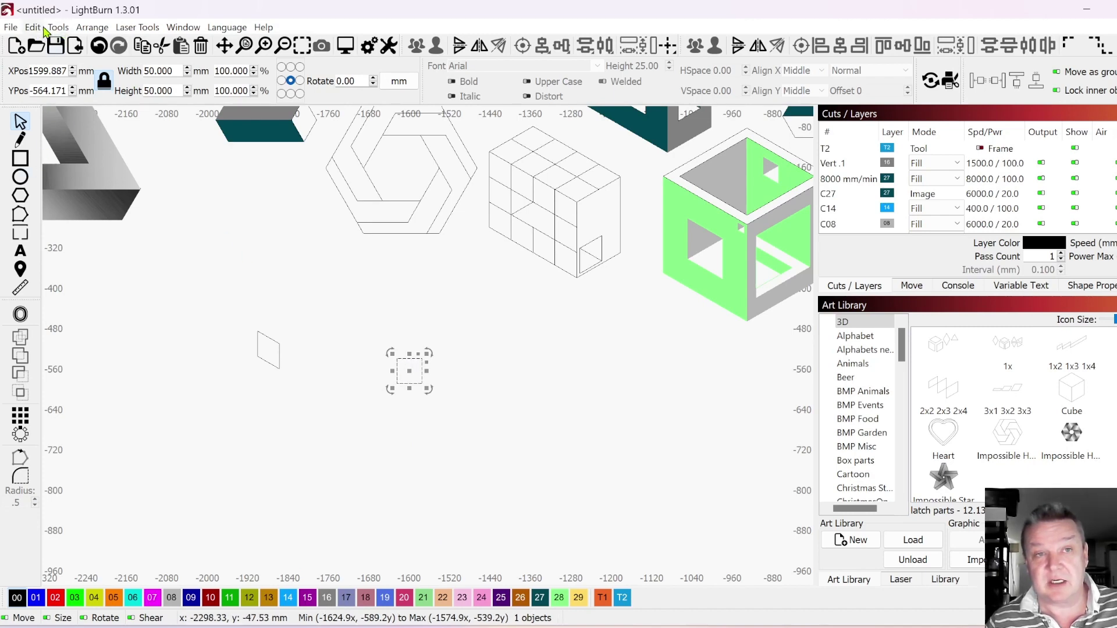
pyautogui.click(92, 27)
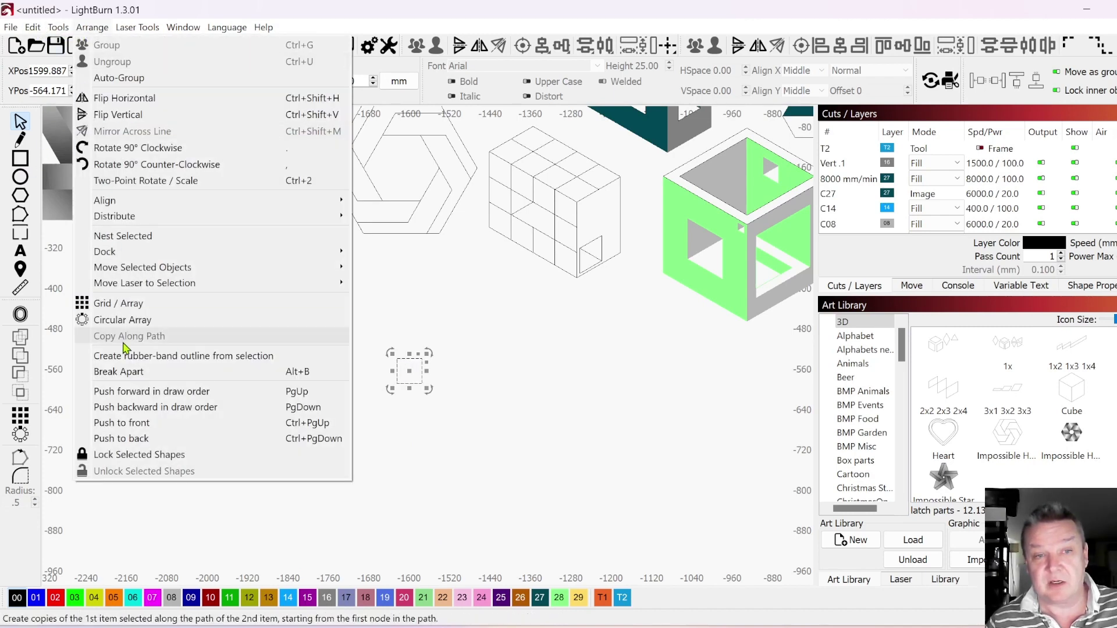
pyautogui.click(120, 372)
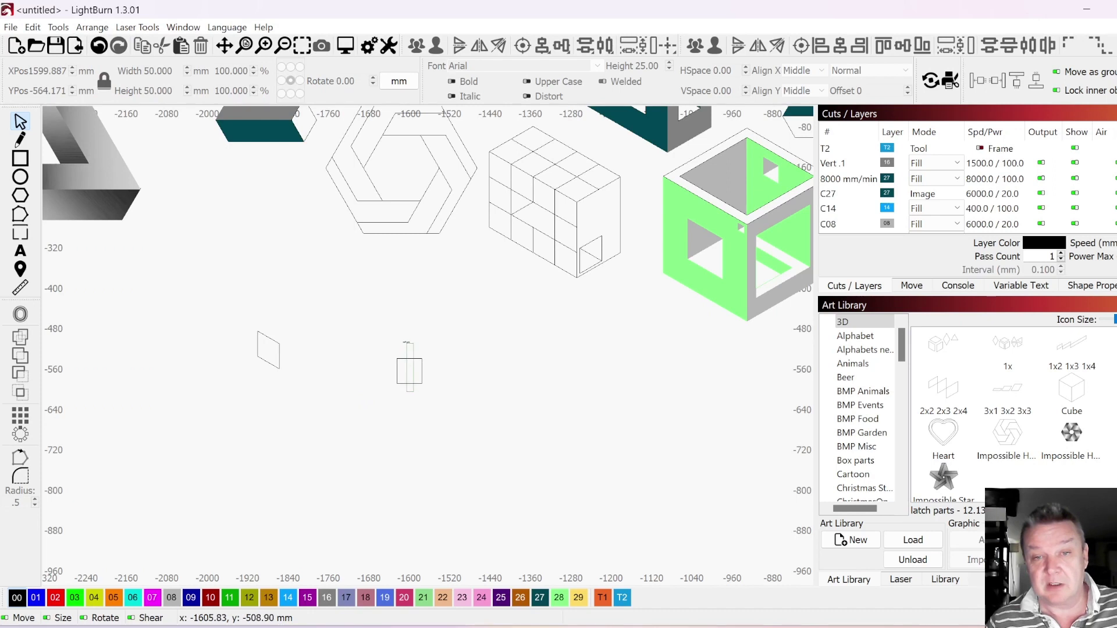
# Move the square's two horizontal lines aside together and rotate them by 30 degrees.
pyautogui.click(408, 346)
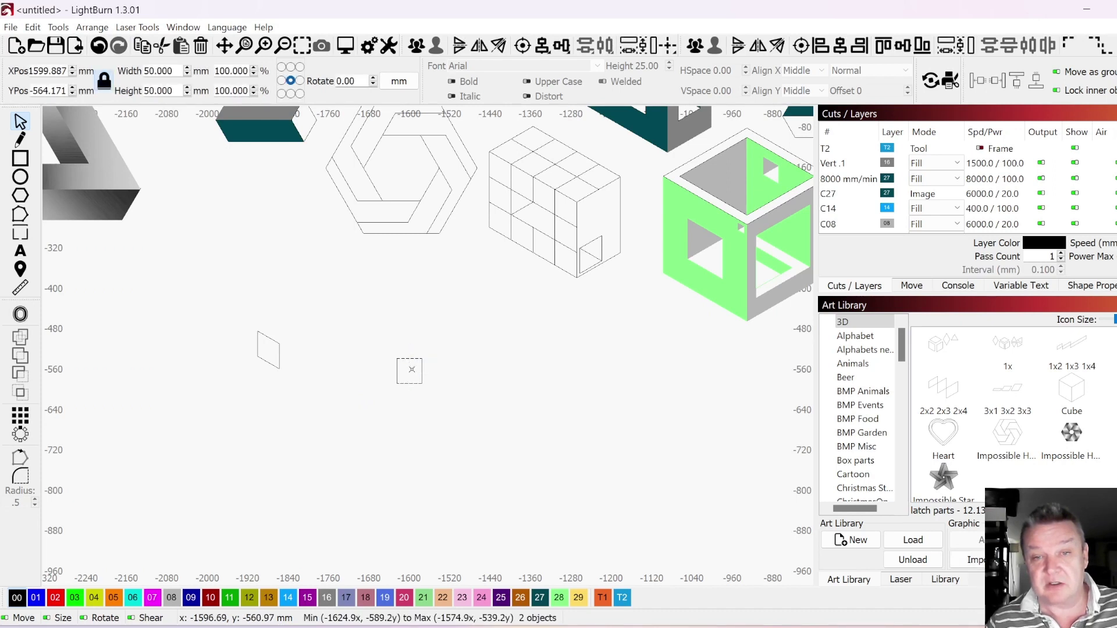
pyautogui.moveTo(410, 373); pyautogui.dragTo(479, 372)
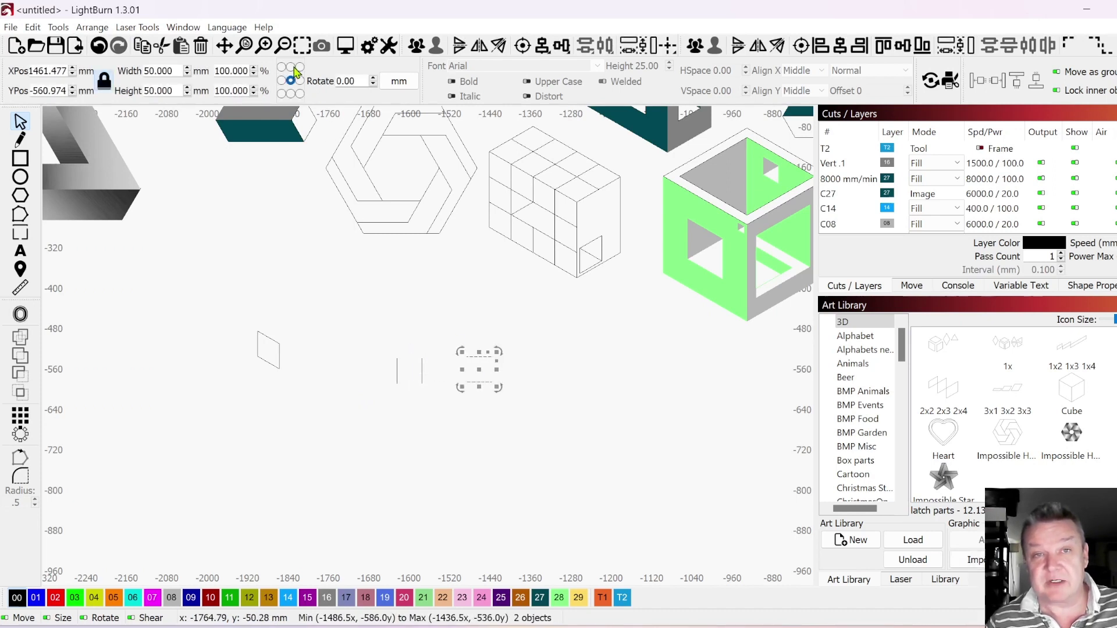
pyautogui.tripleClick(350, 81)
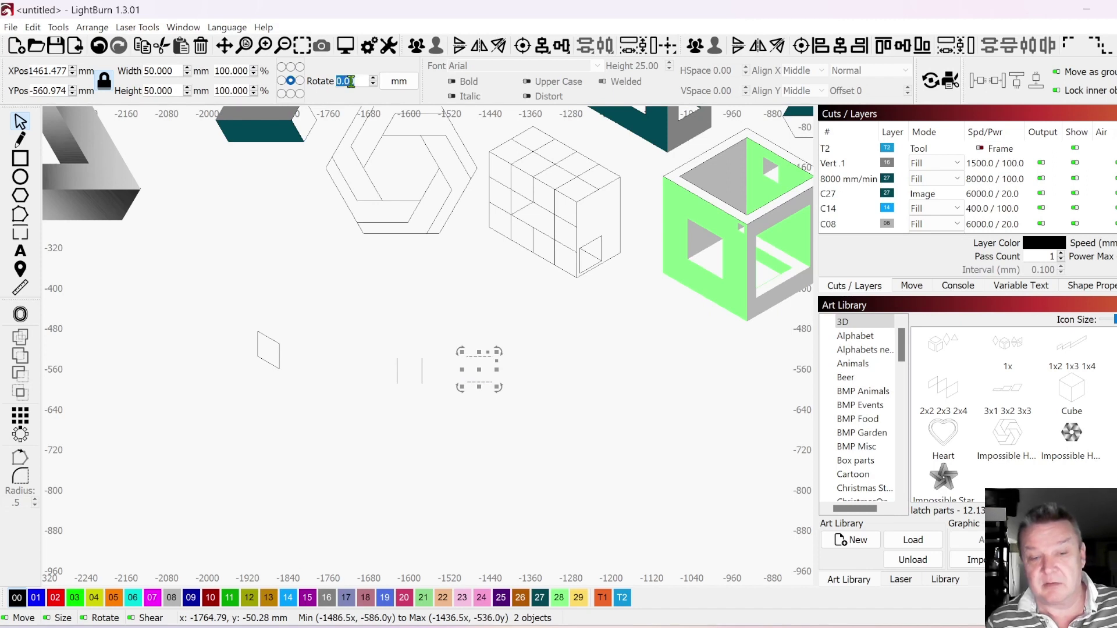
pyautogui.write('30')
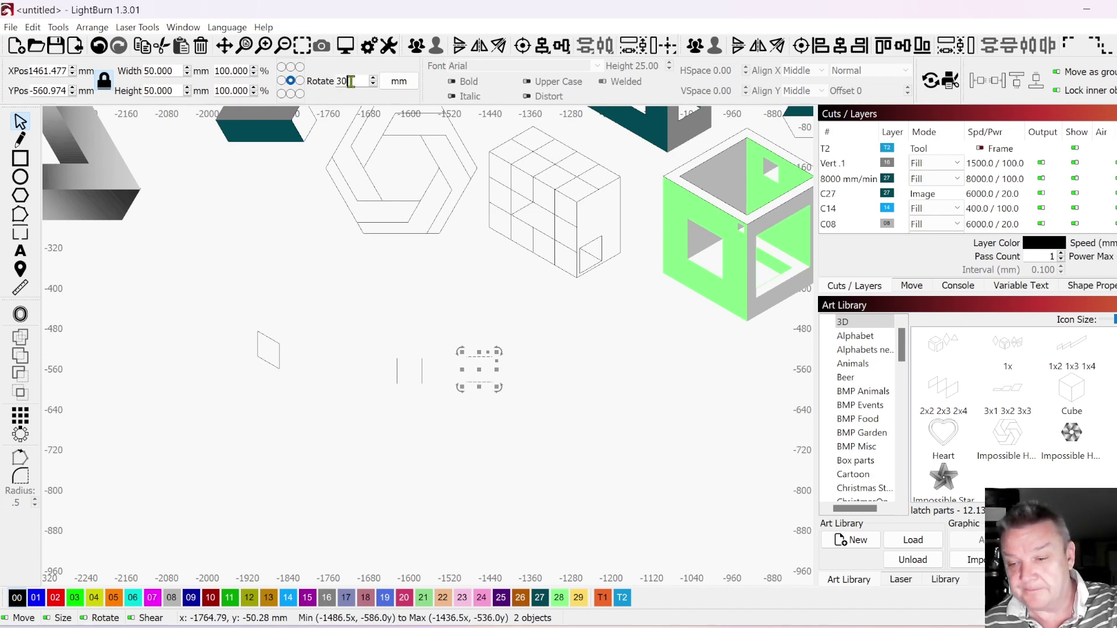
pyautogui.press('Return')
pyautogui.scroll(3, 391, 394)
pyautogui.click(454, 401)
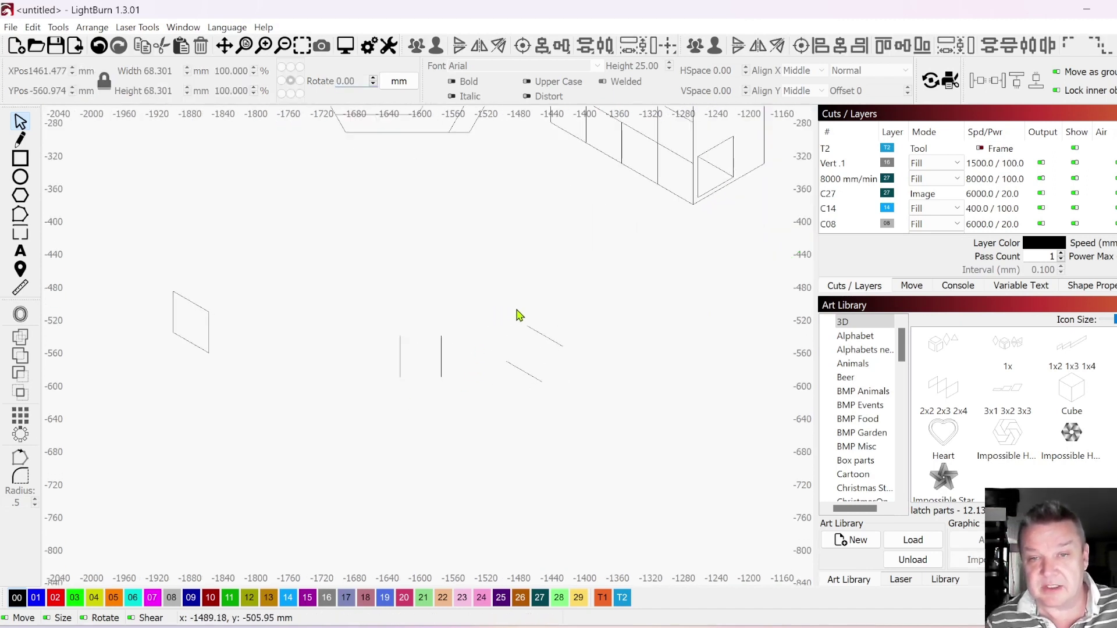
# Snap the two slanted lines and the second vertical line end to end to form a parallelogram.
pyautogui.moveTo(526, 326); pyautogui.dragTo(401, 334)
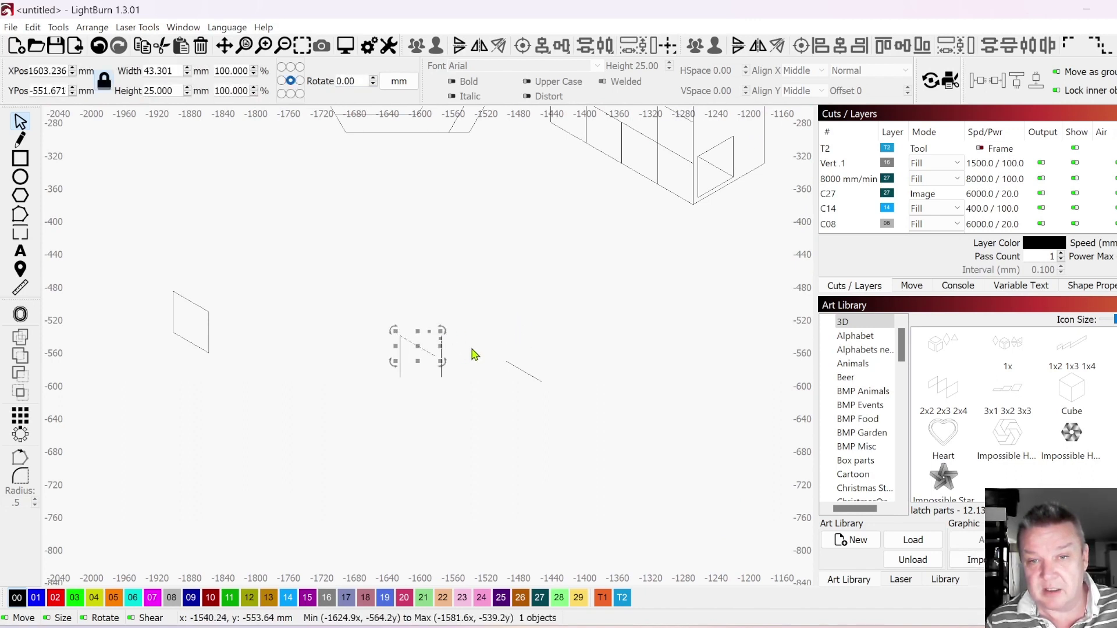
pyautogui.moveTo(506, 362); pyautogui.dragTo(407, 374)
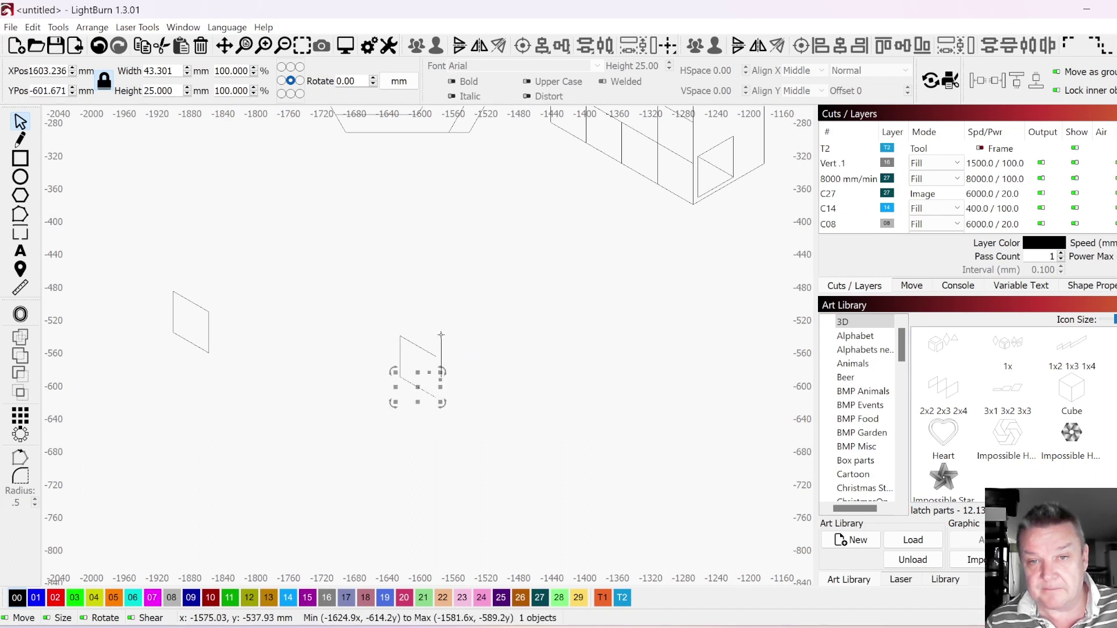
pyautogui.moveTo(441, 335); pyautogui.dragTo(442, 357)
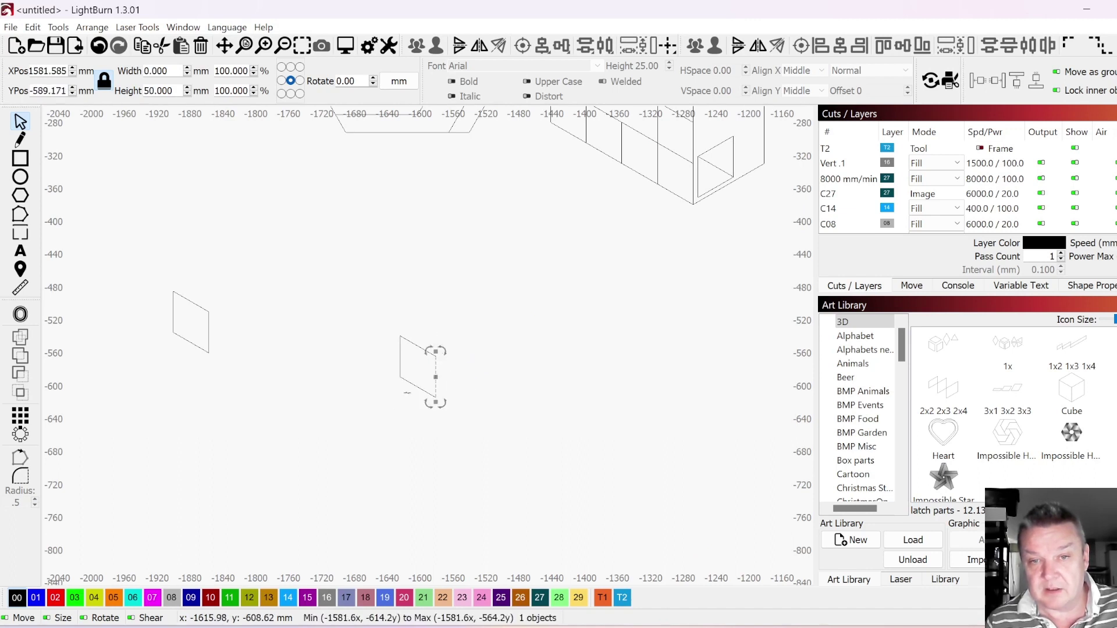
pyautogui.click(359, 414)
# Select all four lines of the new parallelogram and auto-join them into one shape.
pyautogui.scroll(7, 394, 385)
pyautogui.moveTo(432, 300); pyautogui.dragTo(448, 346)
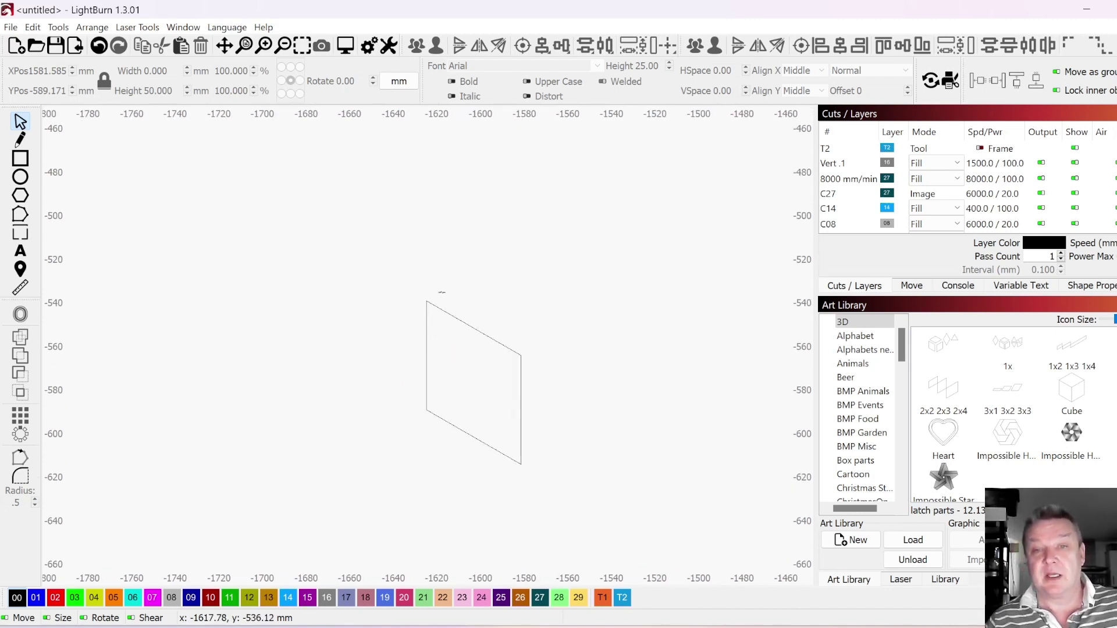
pyautogui.moveTo(540, 482); pyautogui.dragTo(395, 317)
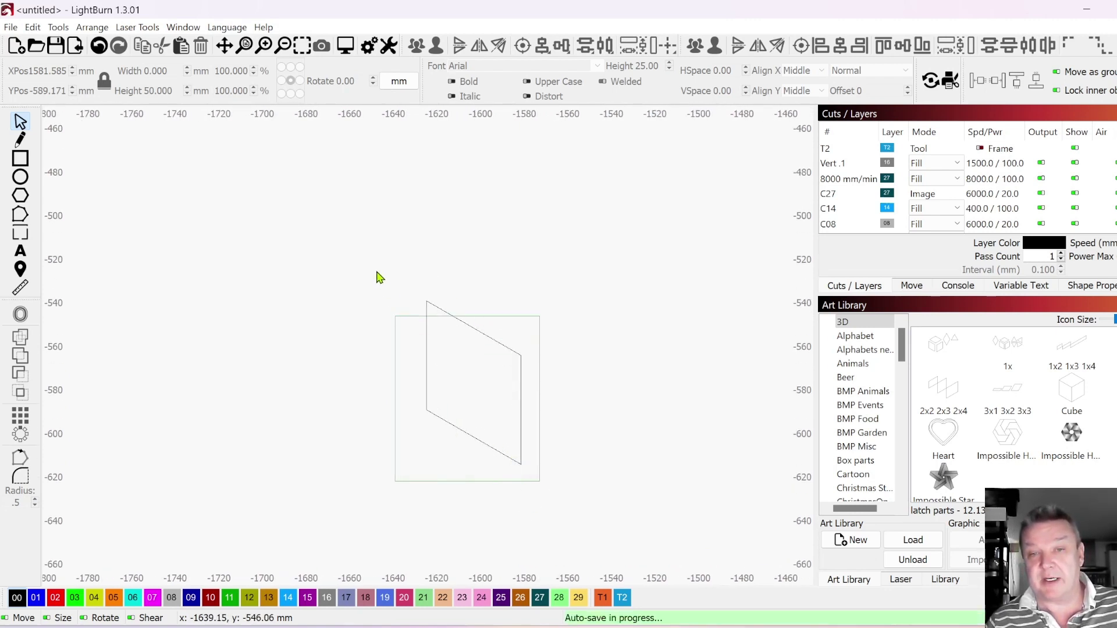
pyautogui.moveTo(376, 267); pyautogui.dragTo(377, 267)
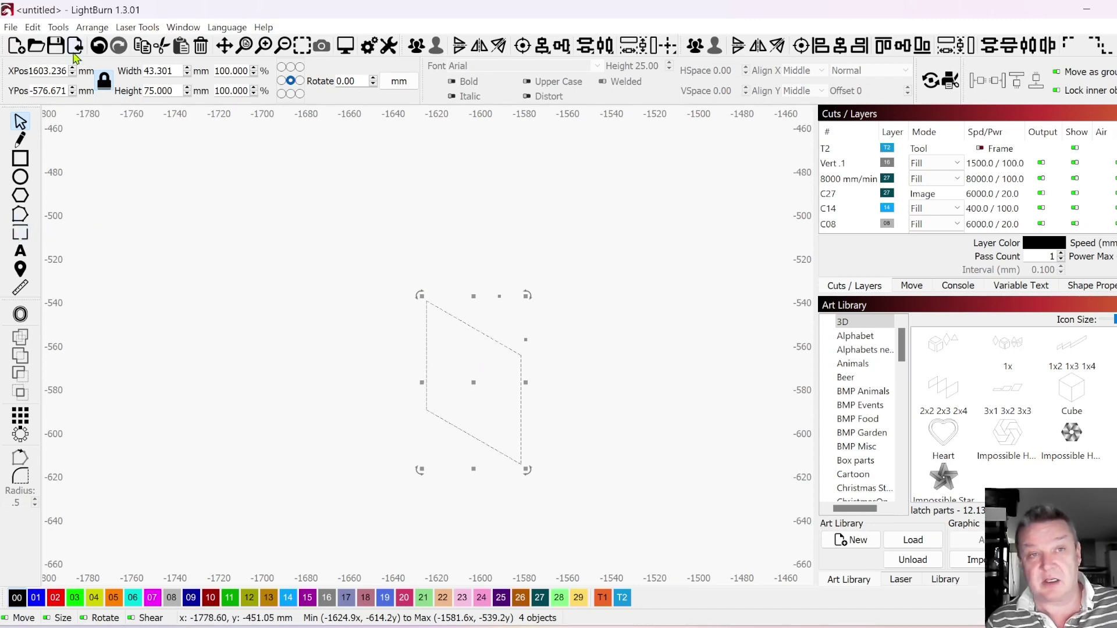
pyautogui.click(36, 27)
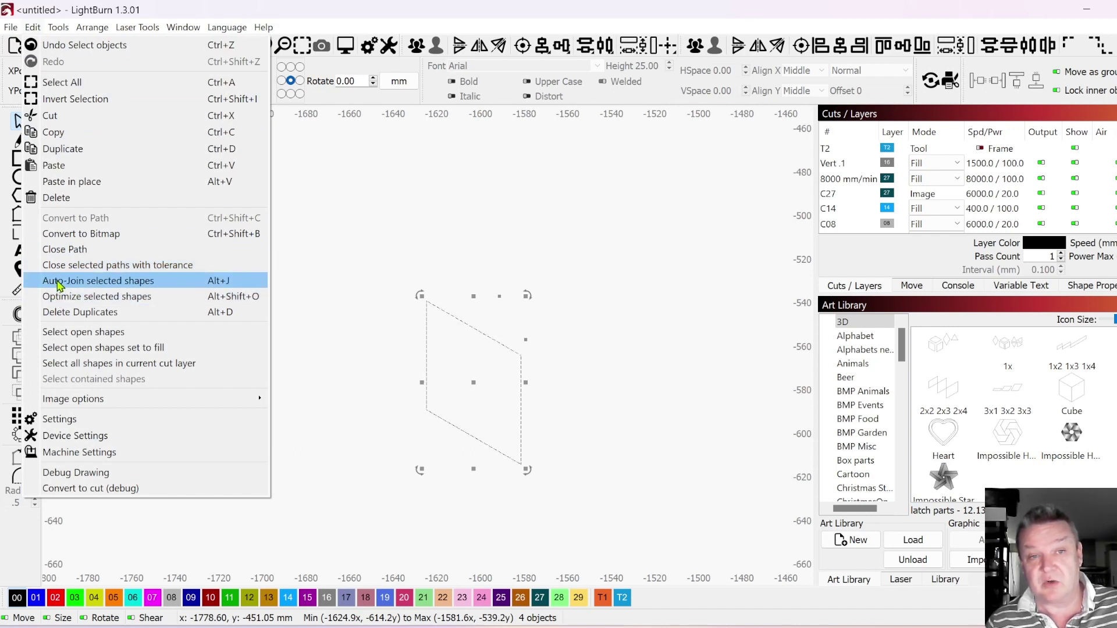
pyautogui.click(125, 282)
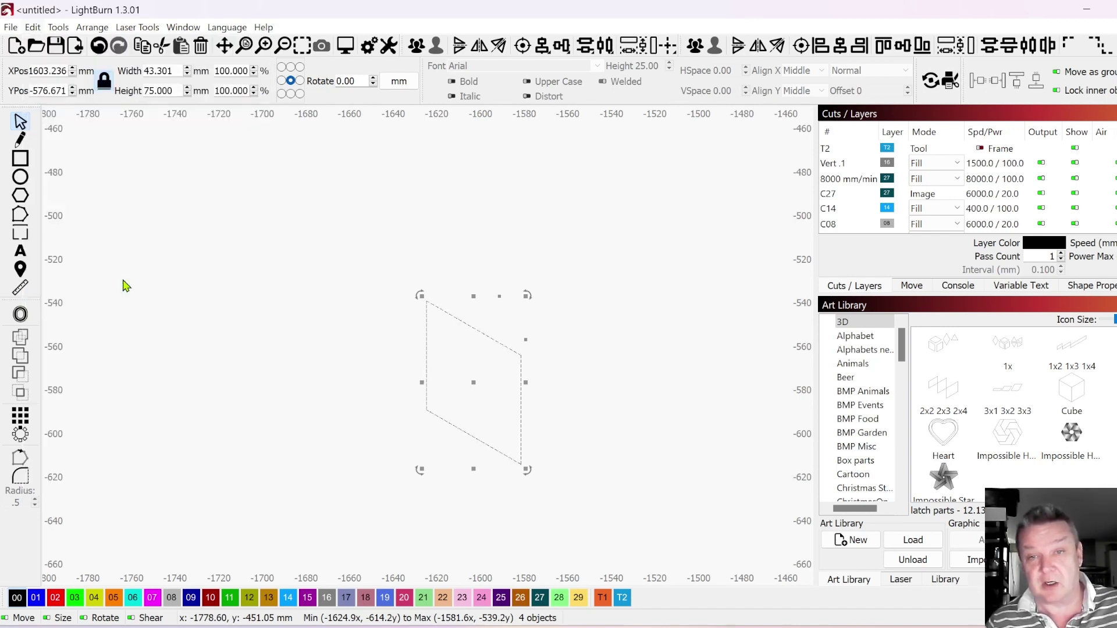
pyautogui.scroll(-3, 347, 337)
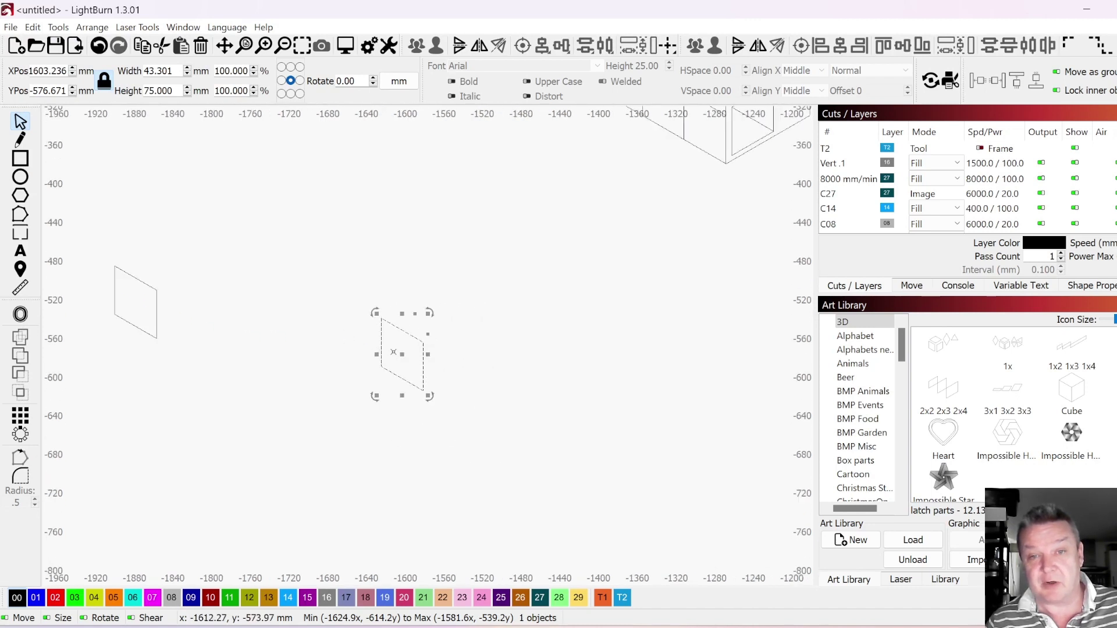
pyautogui.click(493, 518)
pyautogui.scroll(-2, 496, 523)
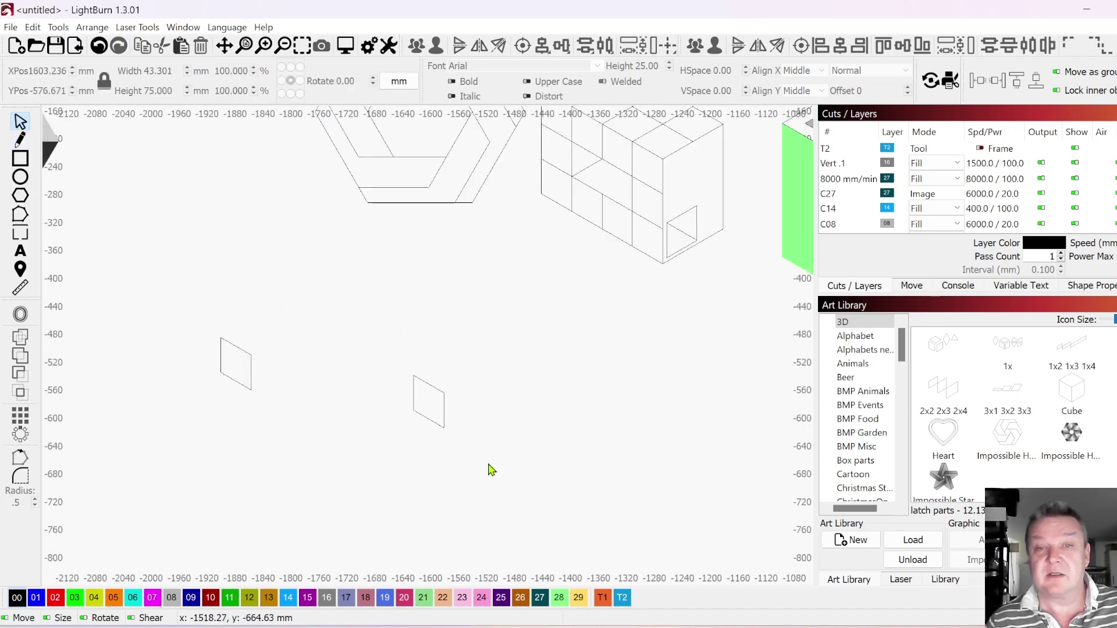
# Duplicate the joined parallelogram, flip the copy horizontally and place it beside the original.
pyautogui.moveTo(491, 468); pyautogui.dragTo(366, 357)
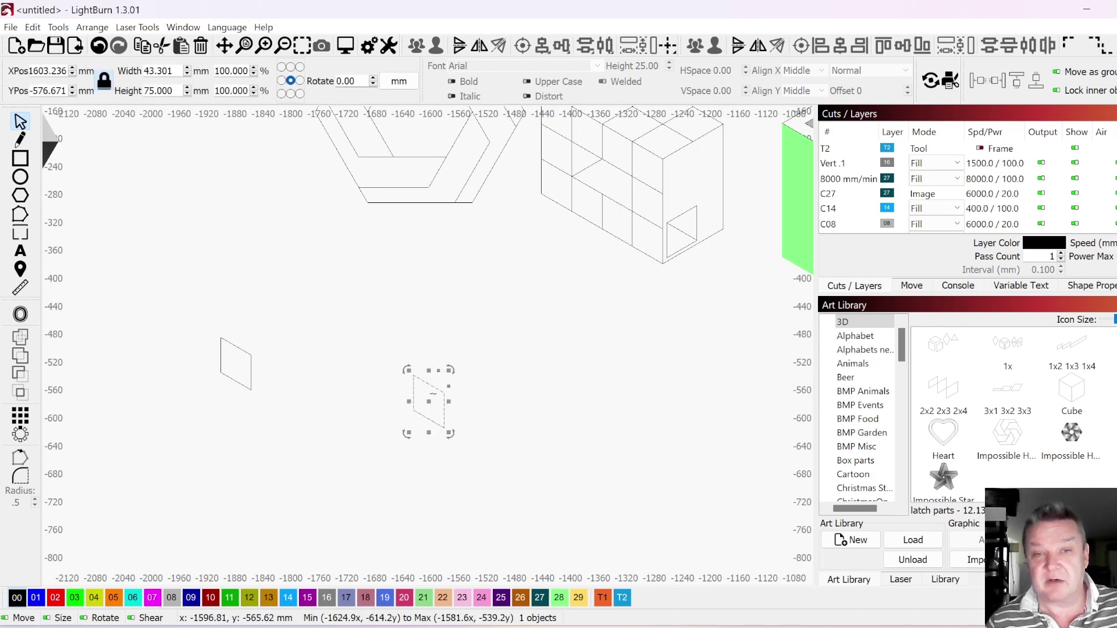
pyautogui.rightClick(438, 401)
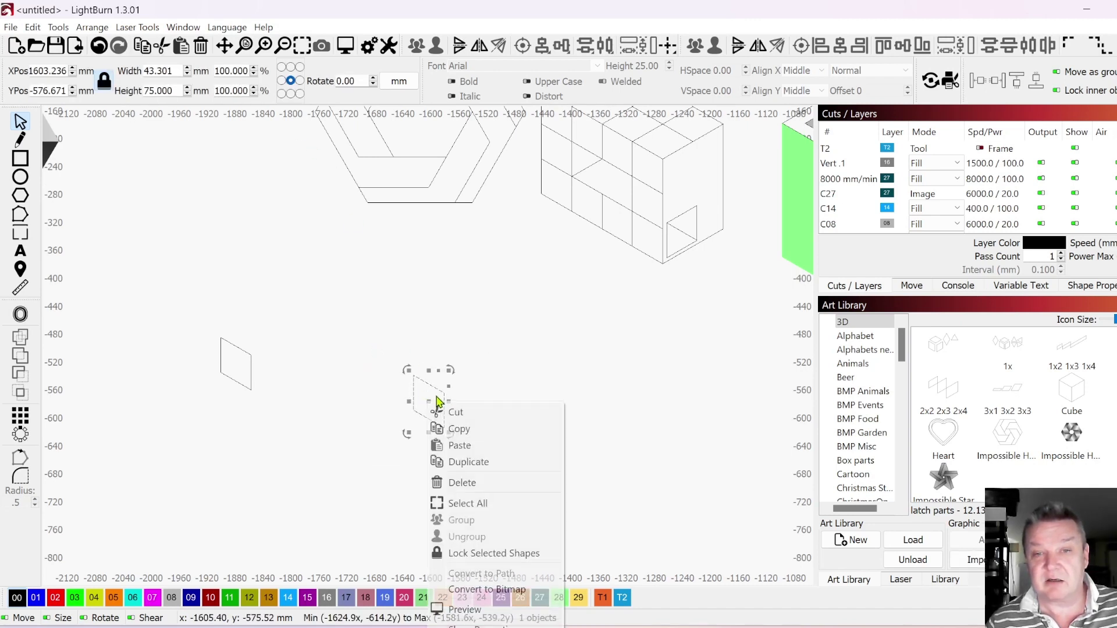
pyautogui.click(475, 463)
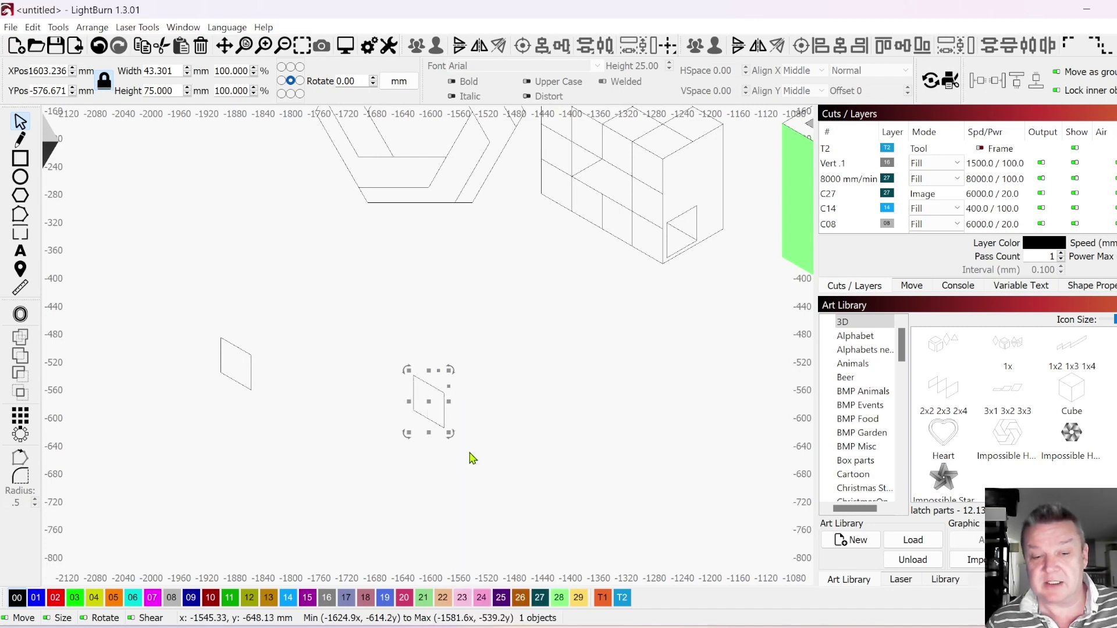
pyautogui.click(459, 47)
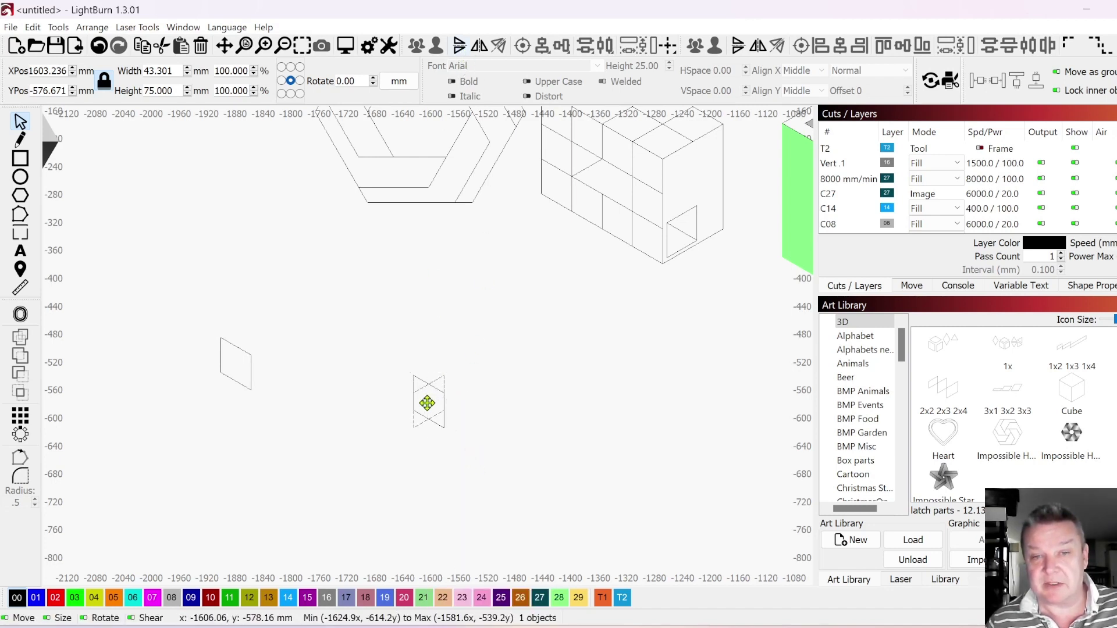
pyautogui.moveTo(430, 401); pyautogui.dragTo(471, 404)
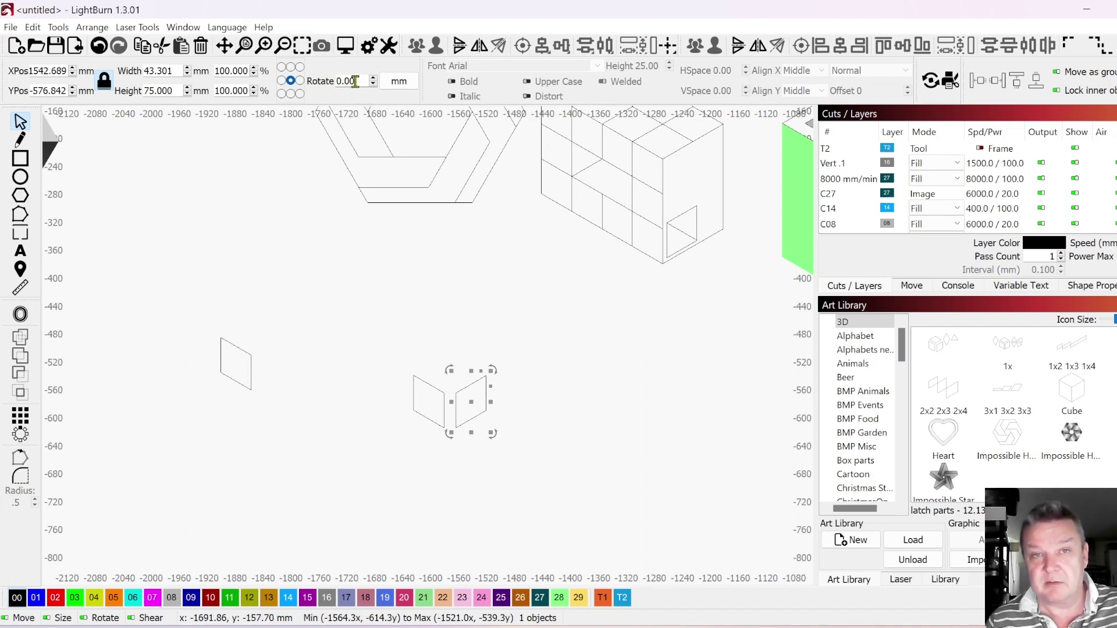
# Rotate a copy of the mirrored parallelogram by 60 degrees and place it above the two side faces as the cube's top.
pyautogui.write('-60')
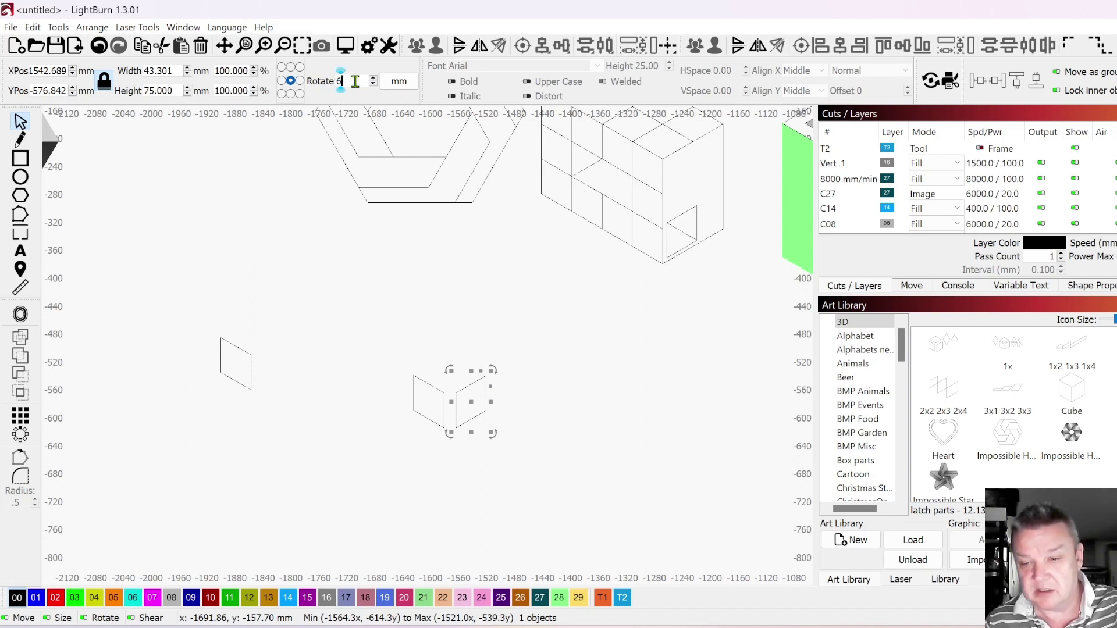
pyautogui.press('Return')
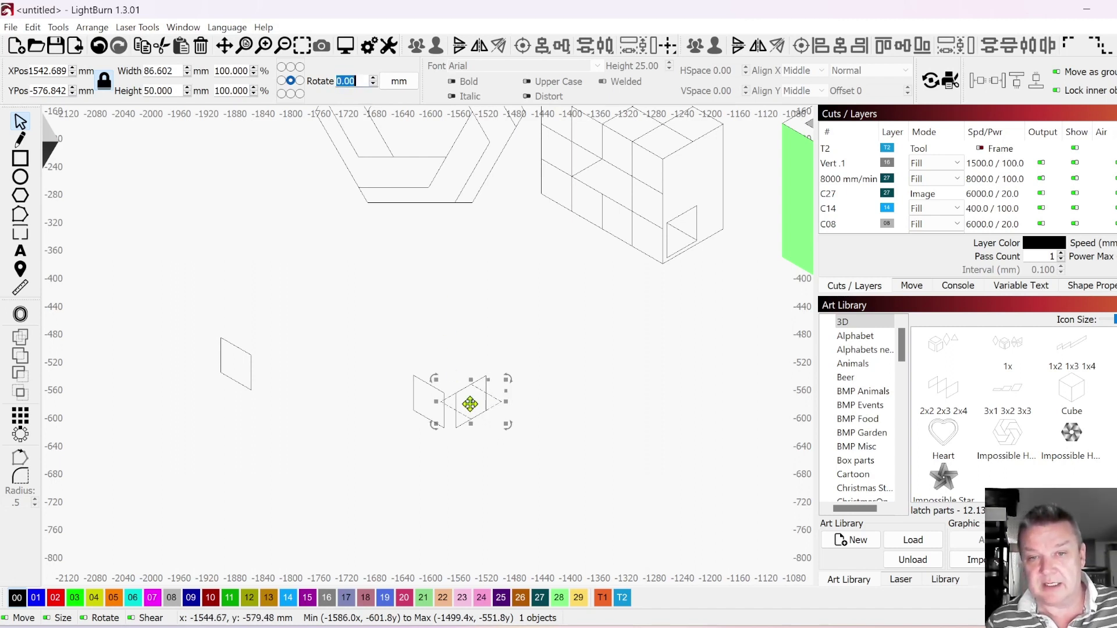
pyautogui.moveTo(468, 399); pyautogui.dragTo(452, 376)
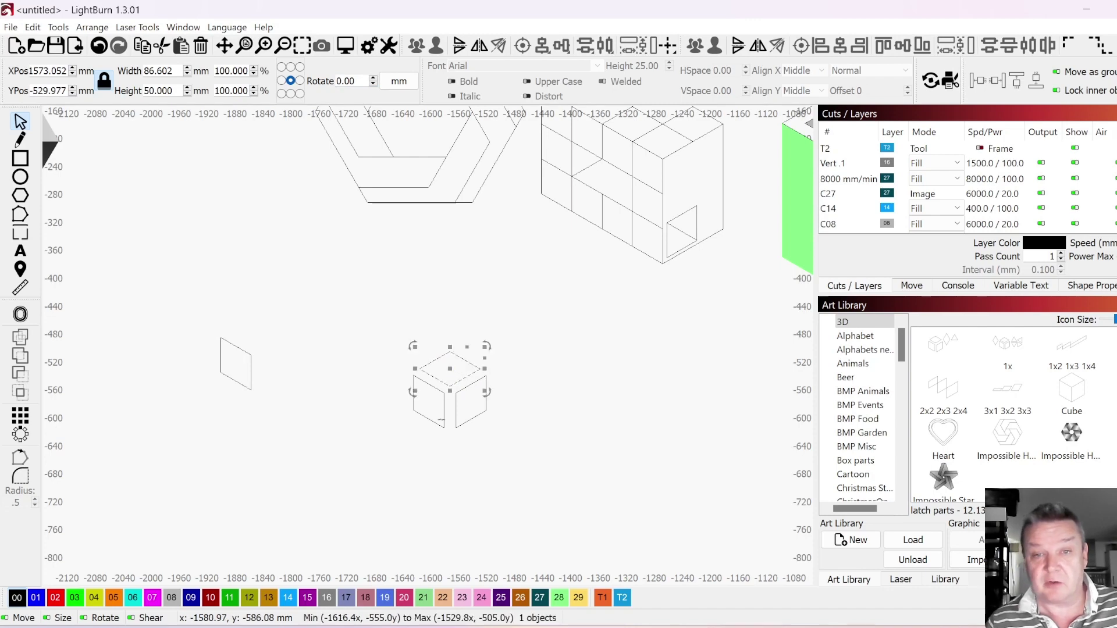
pyautogui.click(446, 463)
# Duplicate the top rhombus beside the cube and delete the copy's right corner node to turn it into a triangle.
pyautogui.scroll(-2, 500, 457)
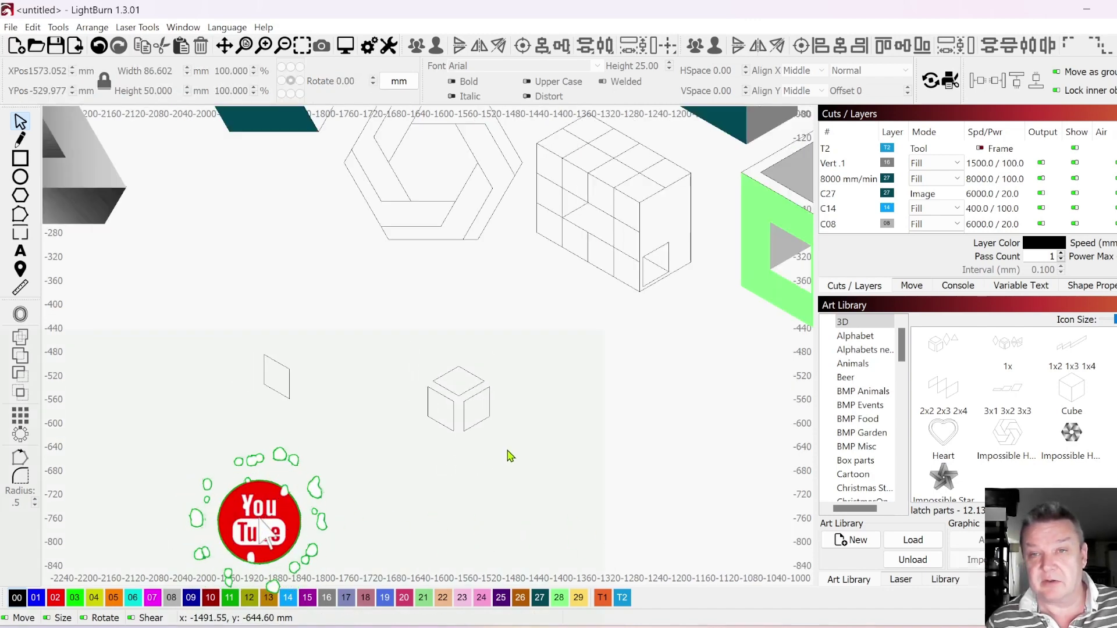
pyautogui.scroll(-1, 446, 464)
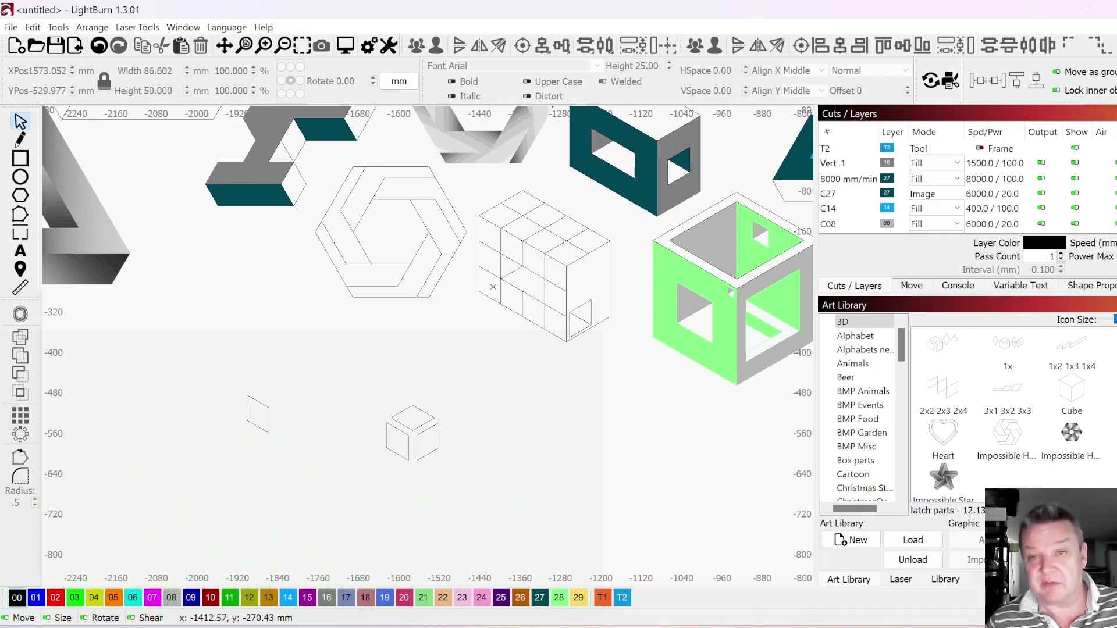
pyautogui.scroll(1, 462, 391)
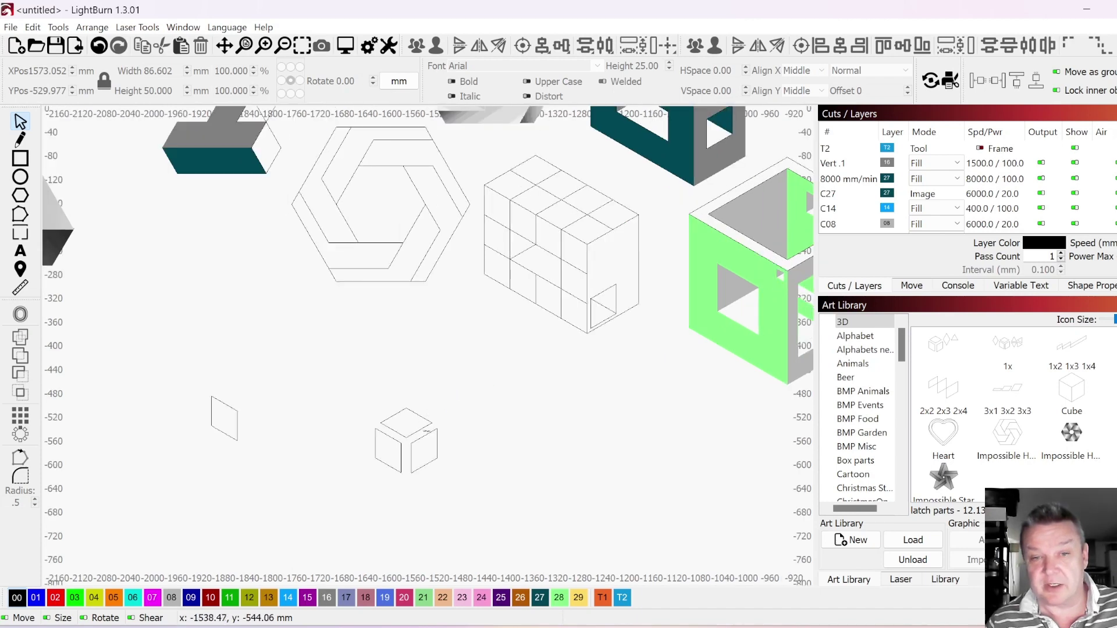
pyautogui.click(399, 416)
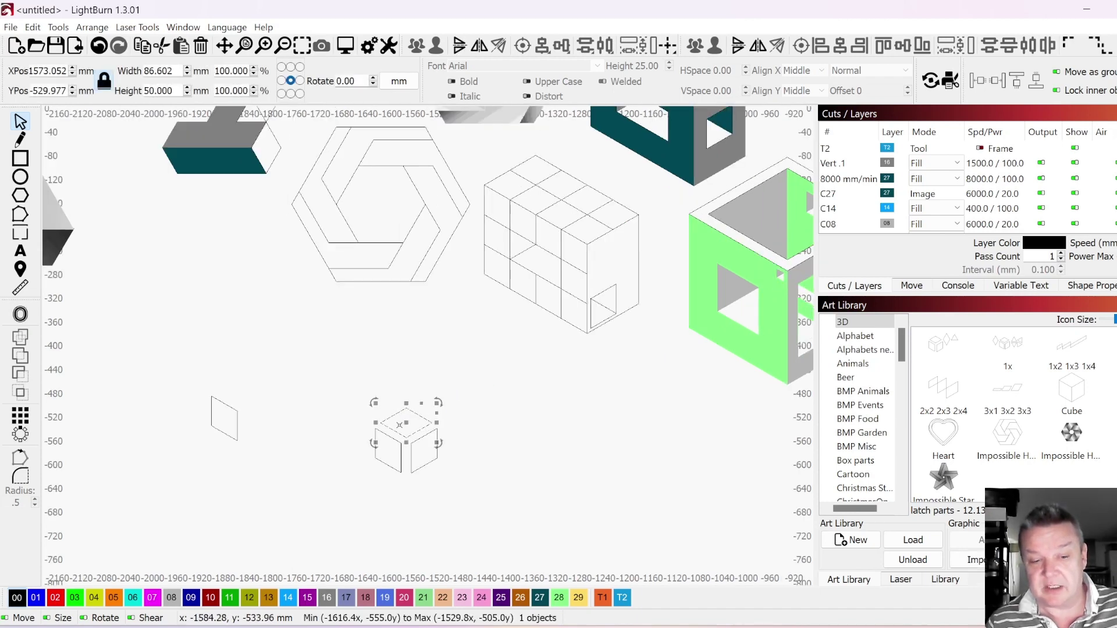
pyautogui.moveTo(404, 425); pyautogui.dragTo(512, 424)
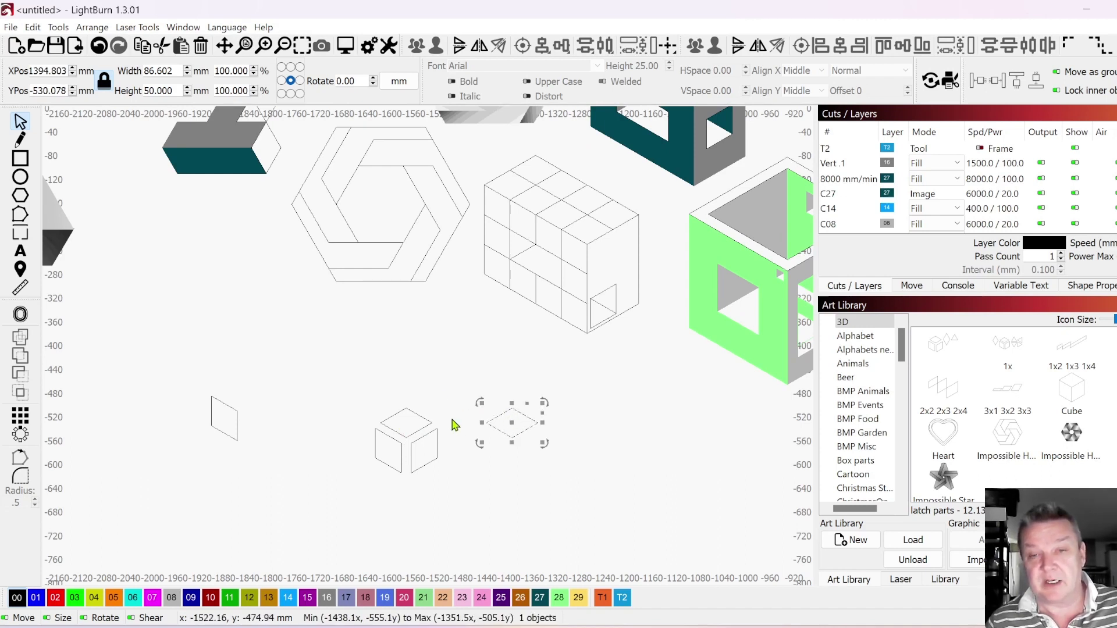
pyautogui.click(21, 216)
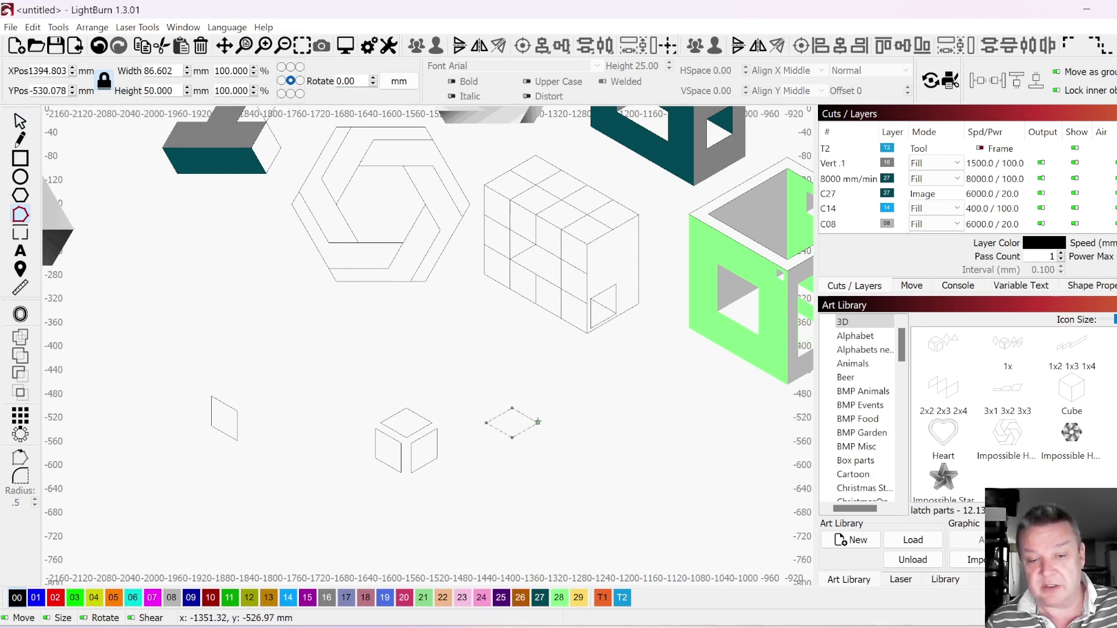
pyautogui.press('d')
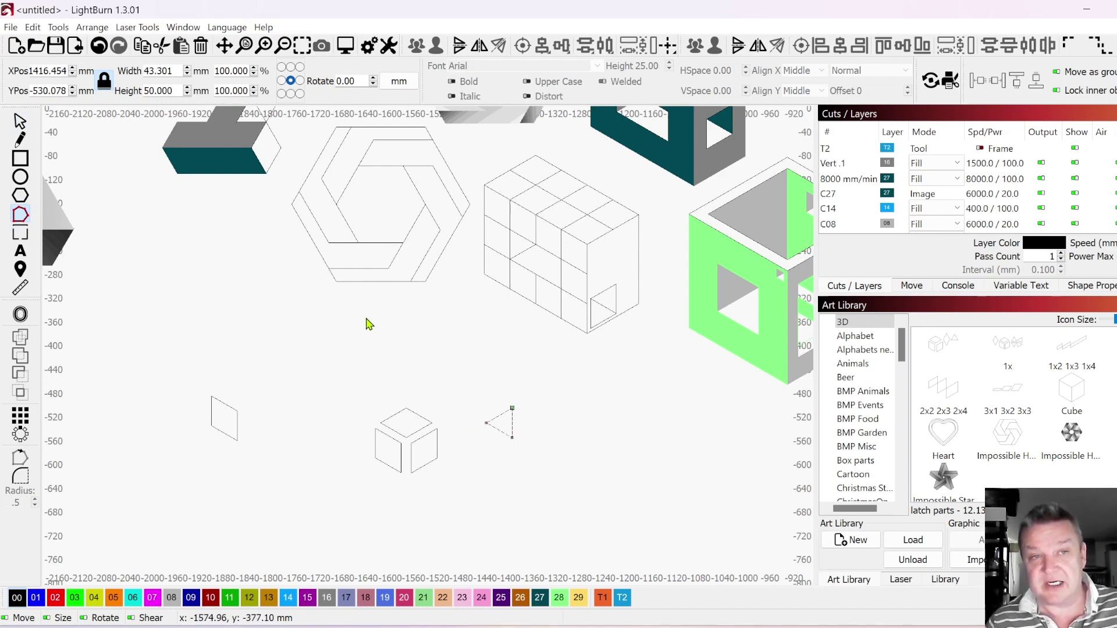
pyautogui.click(21, 121)
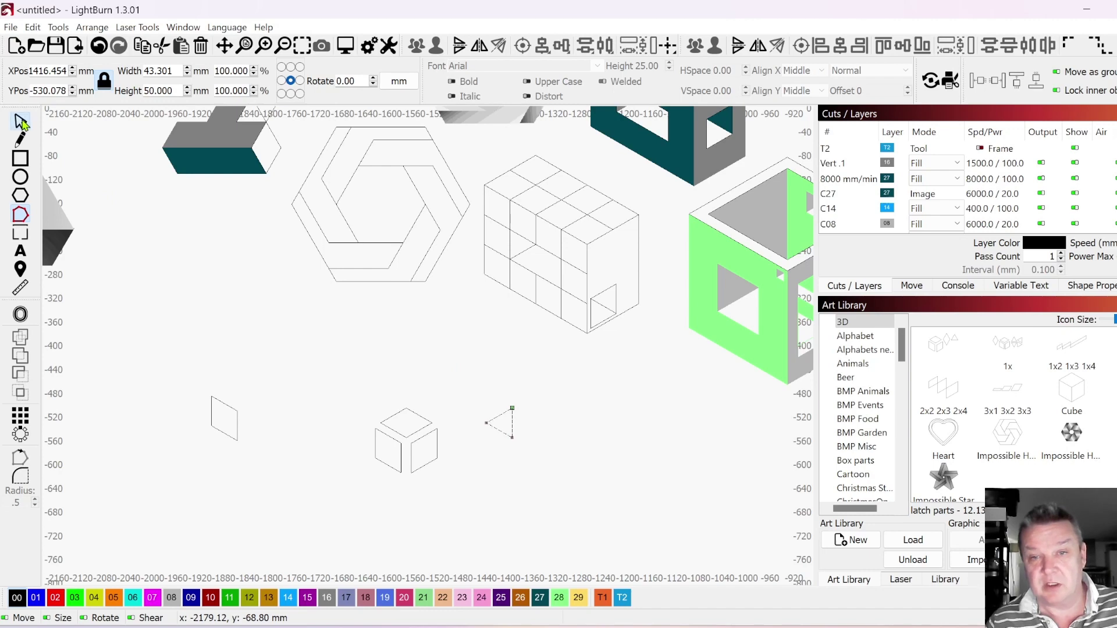
# Move the triangle close to the right side of the three cube faces.
pyautogui.click(288, 366)
pyautogui.click(491, 420)
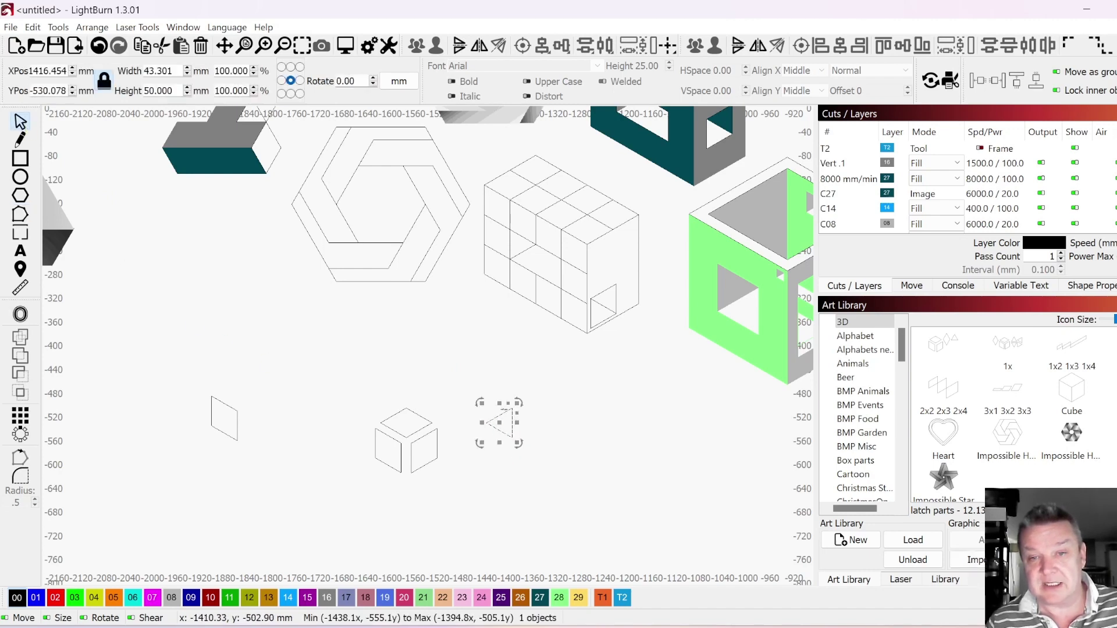
pyautogui.moveTo(498, 424); pyautogui.dragTo(456, 434)
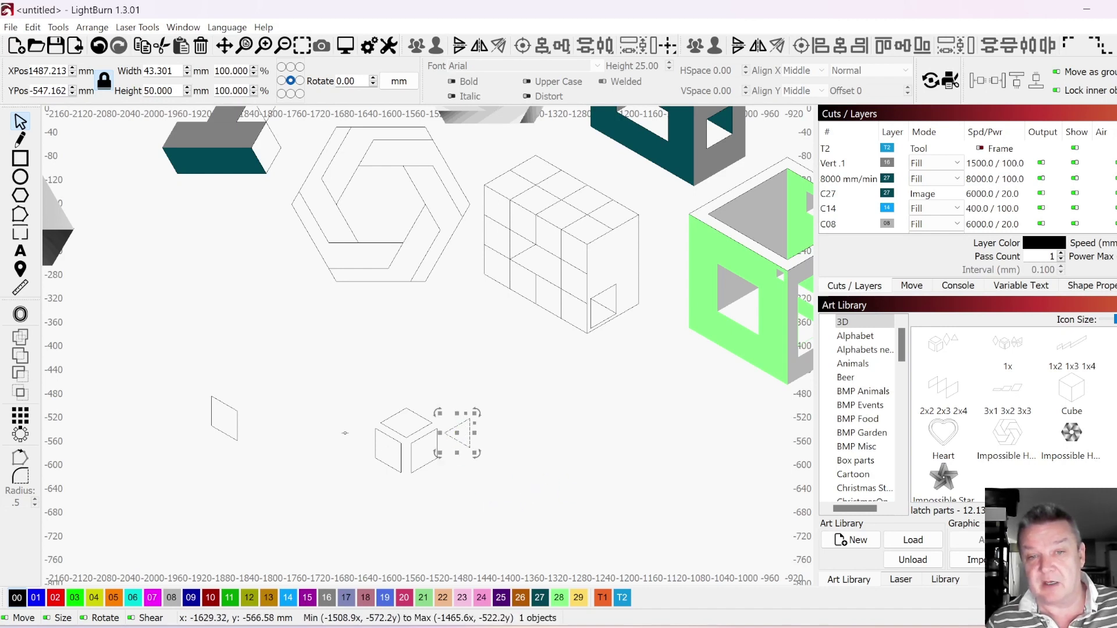
pyautogui.click(483, 491)
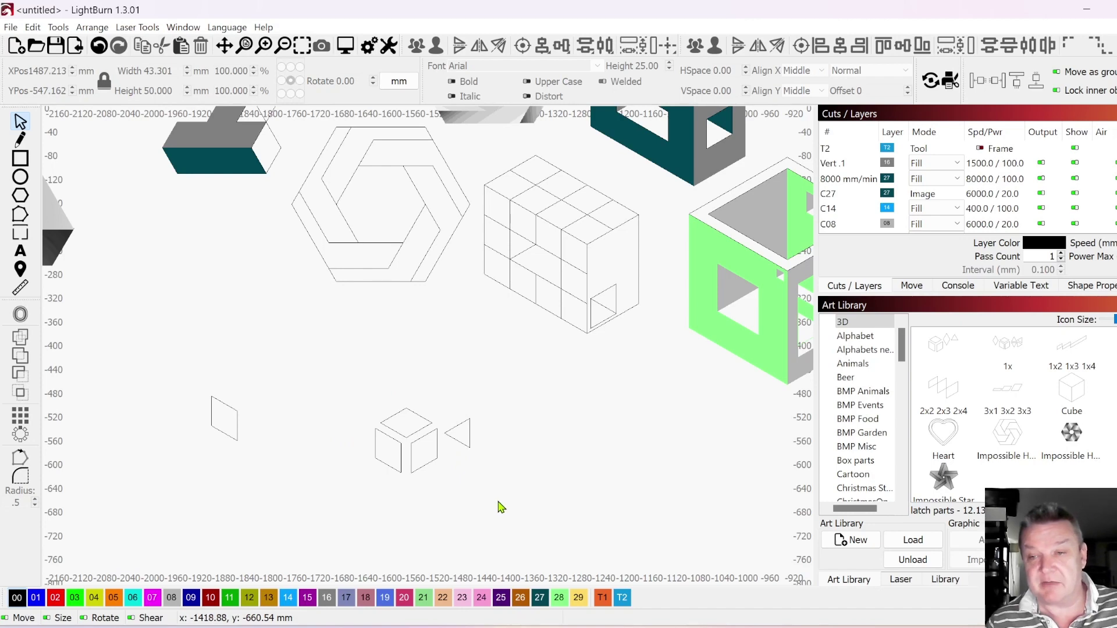
# Try to add the three cube faces and the triangle to the art library as a new item.
pyautogui.scroll(1, 496, 503)
pyautogui.moveTo(497, 501); pyautogui.dragTo(307, 363)
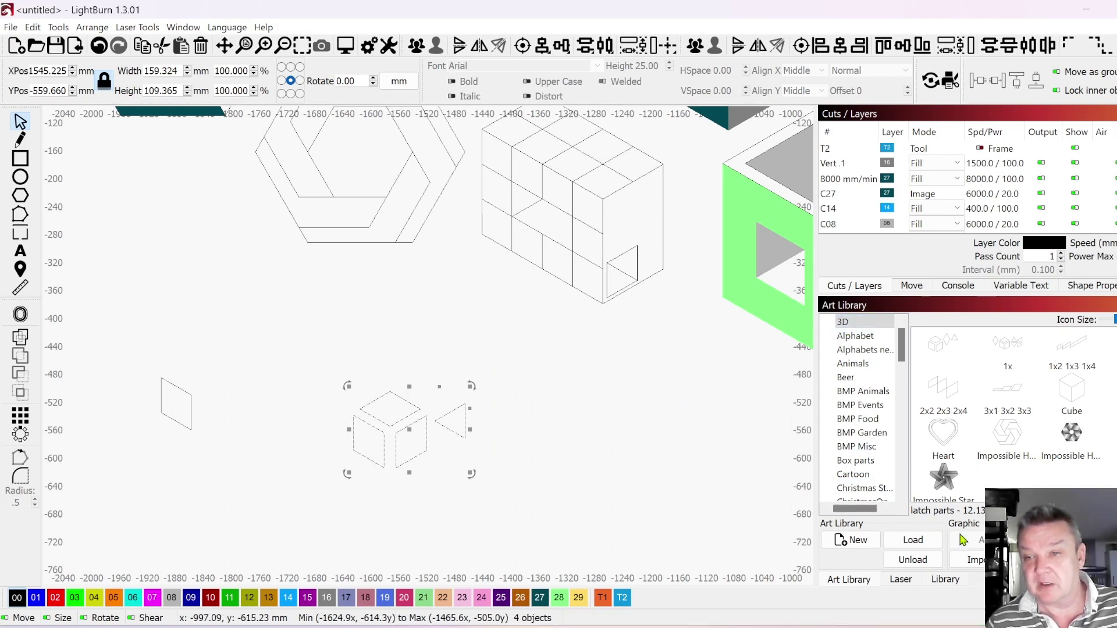
pyautogui.click(980, 562)
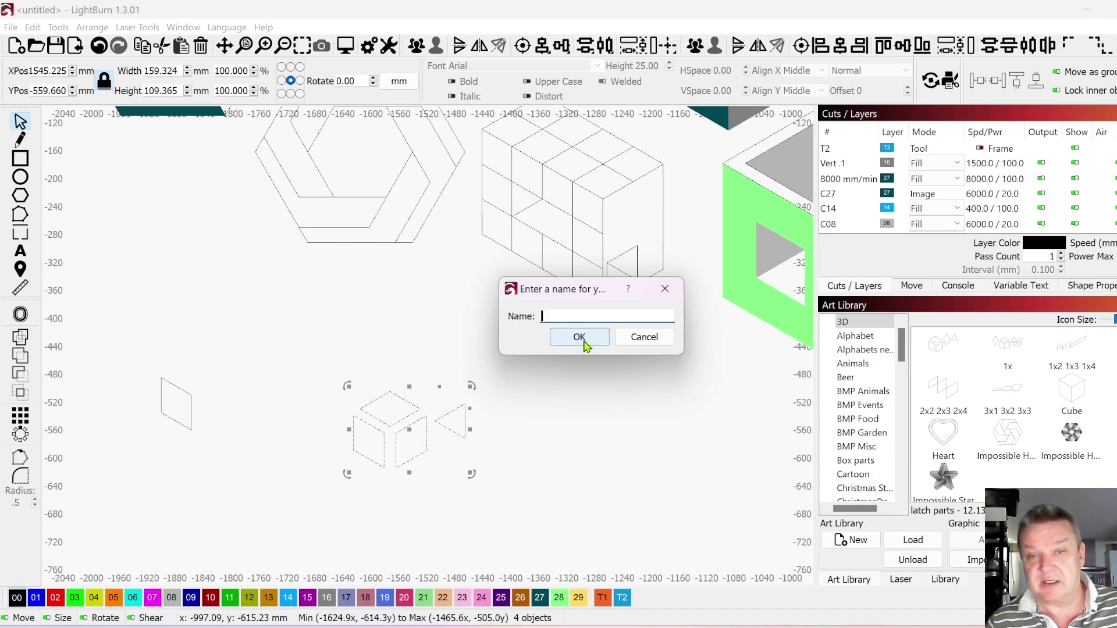
pyautogui.click(622, 342)
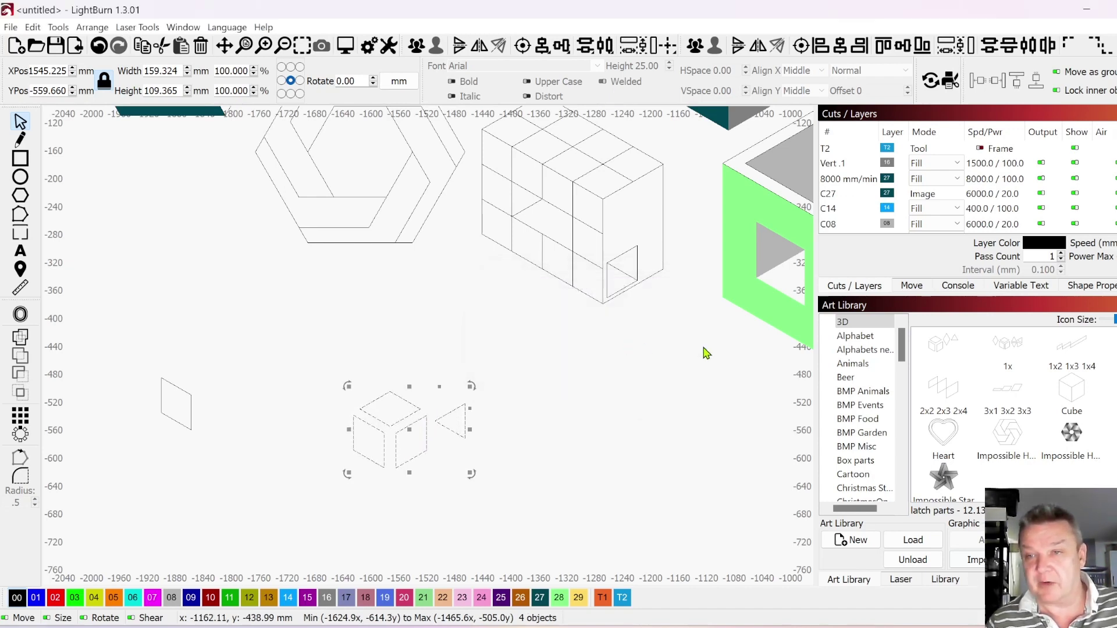
# Place the library items 1x2 1x3 1x4 and 3x1 3x2 3x3 on the canvas and delete them again.
pyautogui.scroll(-1, 739, 357)
pyautogui.moveTo(668, 394); pyautogui.dragTo(656, 369)
pyautogui.moveTo(1071, 349); pyautogui.dragTo(583, 396)
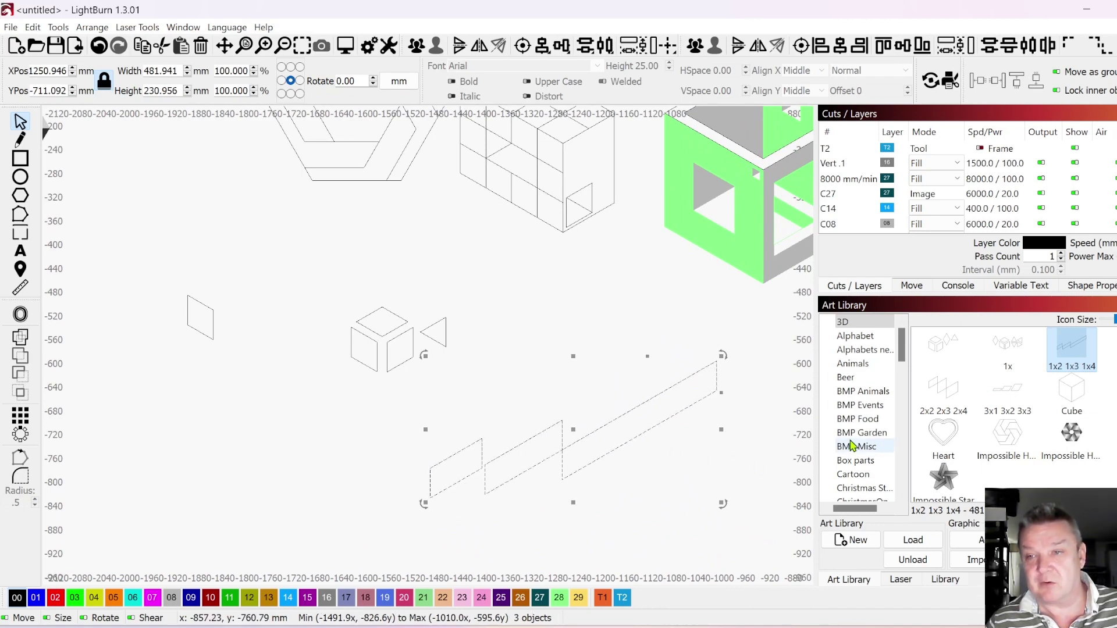
pyautogui.moveTo(1008, 389); pyautogui.dragTo(679, 460)
pyautogui.moveTo(659, 386); pyautogui.dragTo(526, 289)
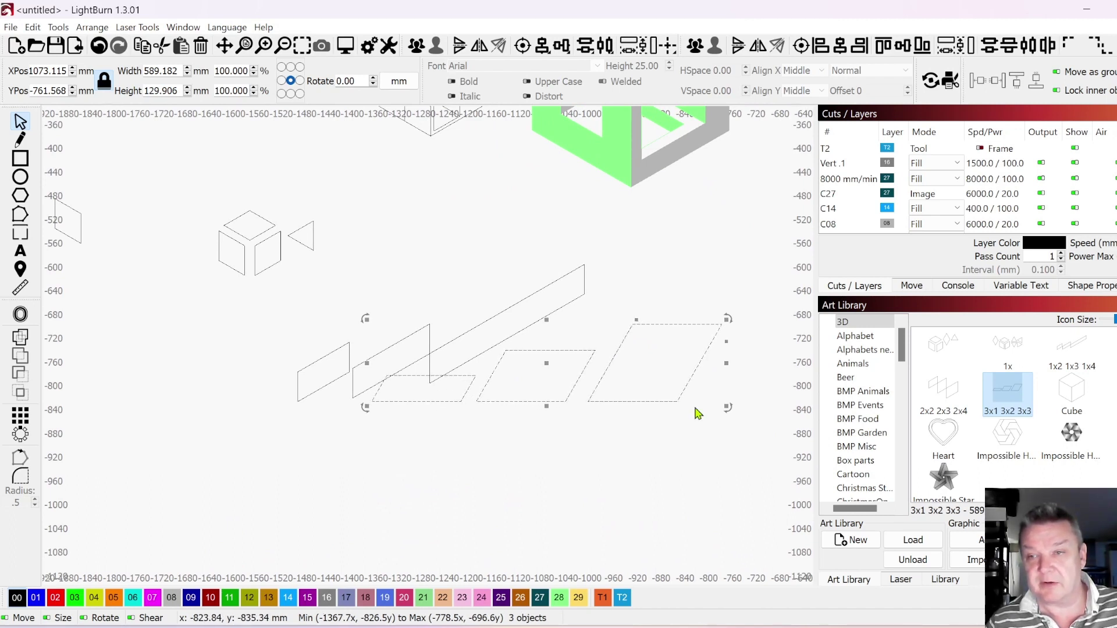
pyautogui.moveTo(724, 444); pyautogui.dragTo(492, 445)
pyautogui.press('Delete')
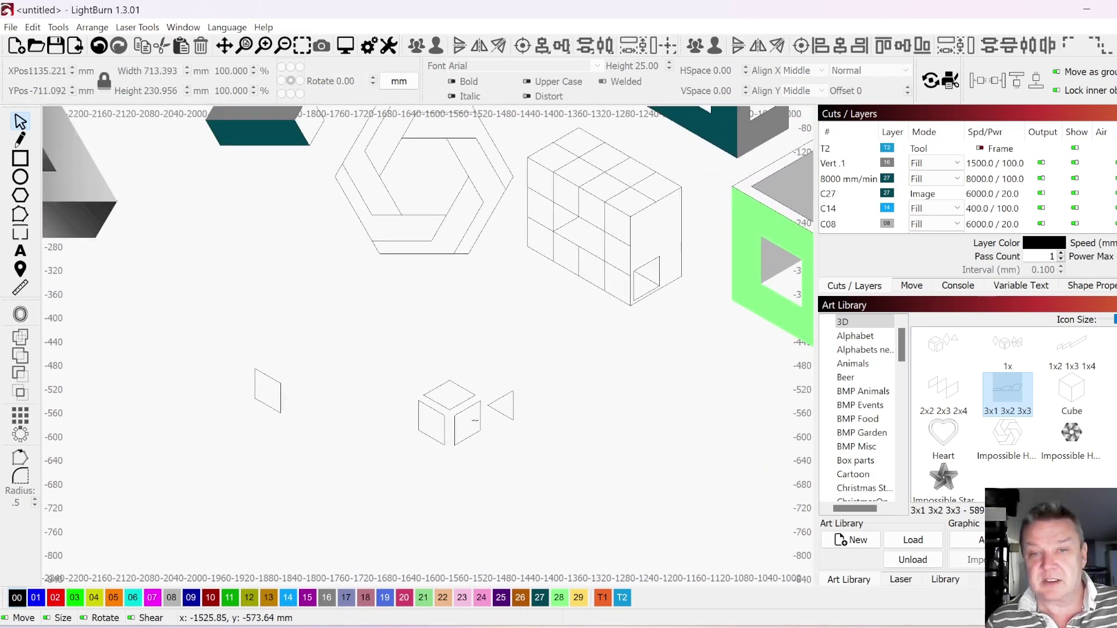
# Scale the three cube faces together to 300%, leaving out the triangle.
pyautogui.moveTo(474, 457)
pyautogui.mouseDown()
pyautogui.moveTo(442, 434)
pyautogui.moveTo(406, 376)
pyautogui.moveTo(331, 319)
pyautogui.mouseUp()
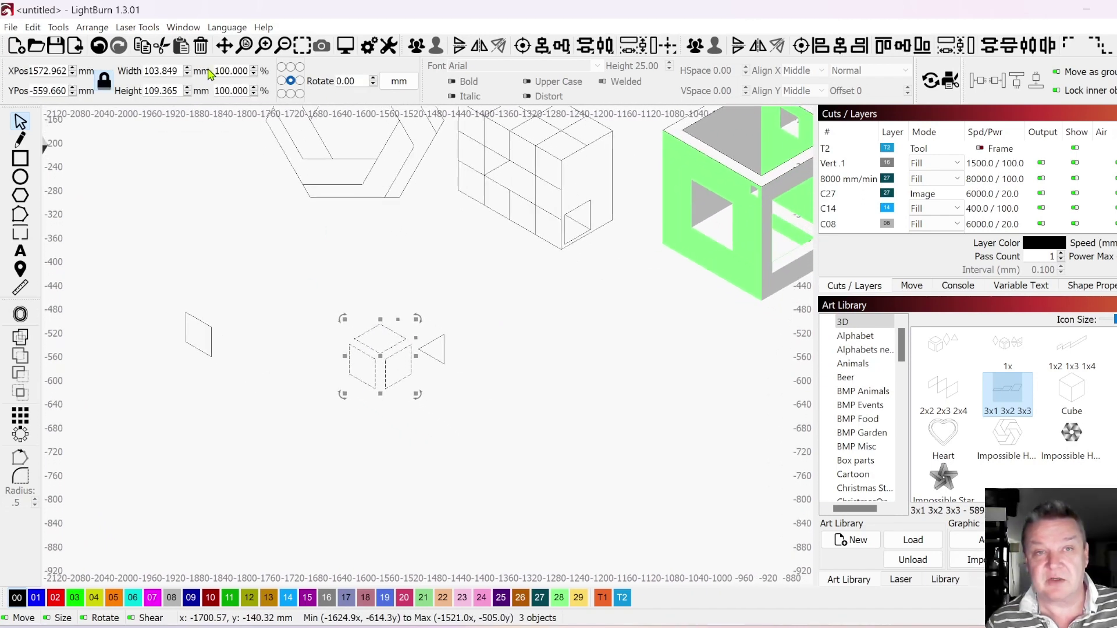
pyautogui.doubleClick(231, 71)
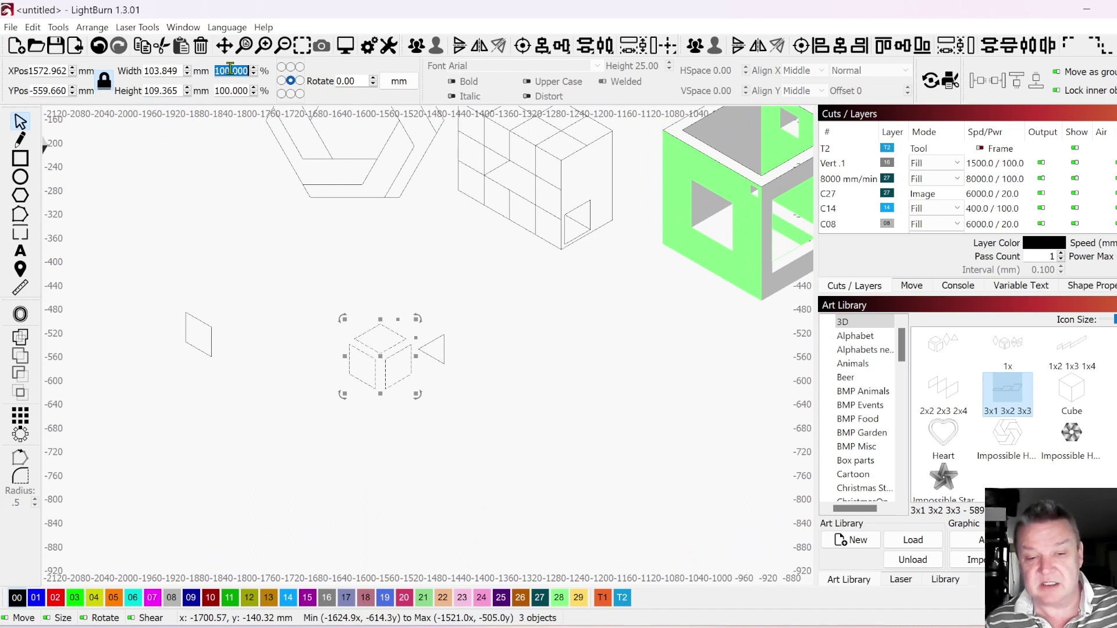
pyautogui.write('300')
pyautogui.press('Return')
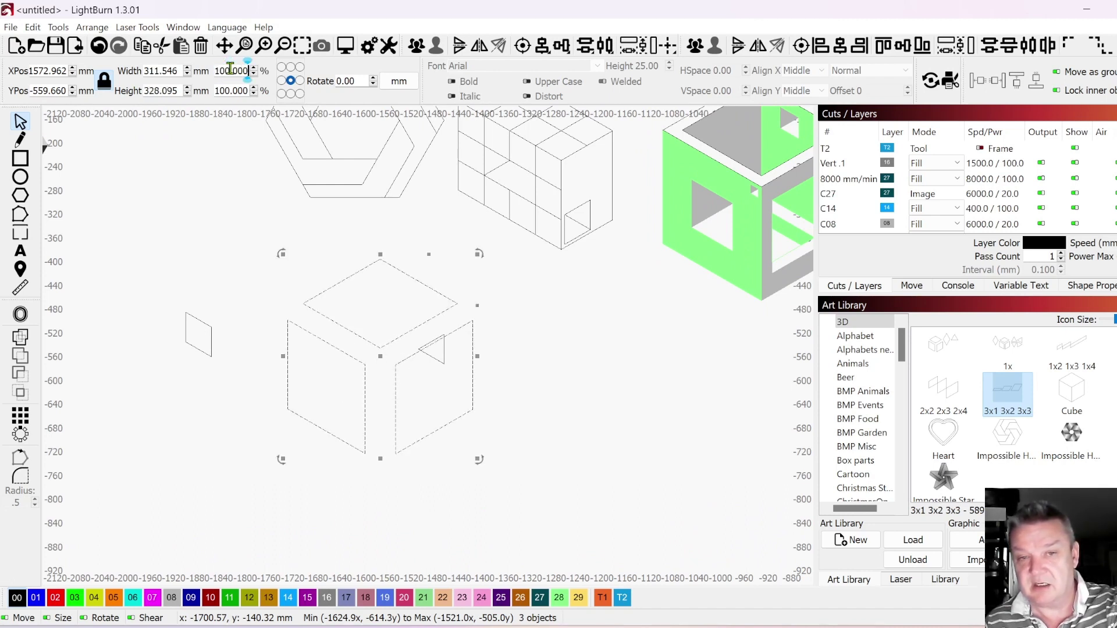
pyautogui.click(532, 293)
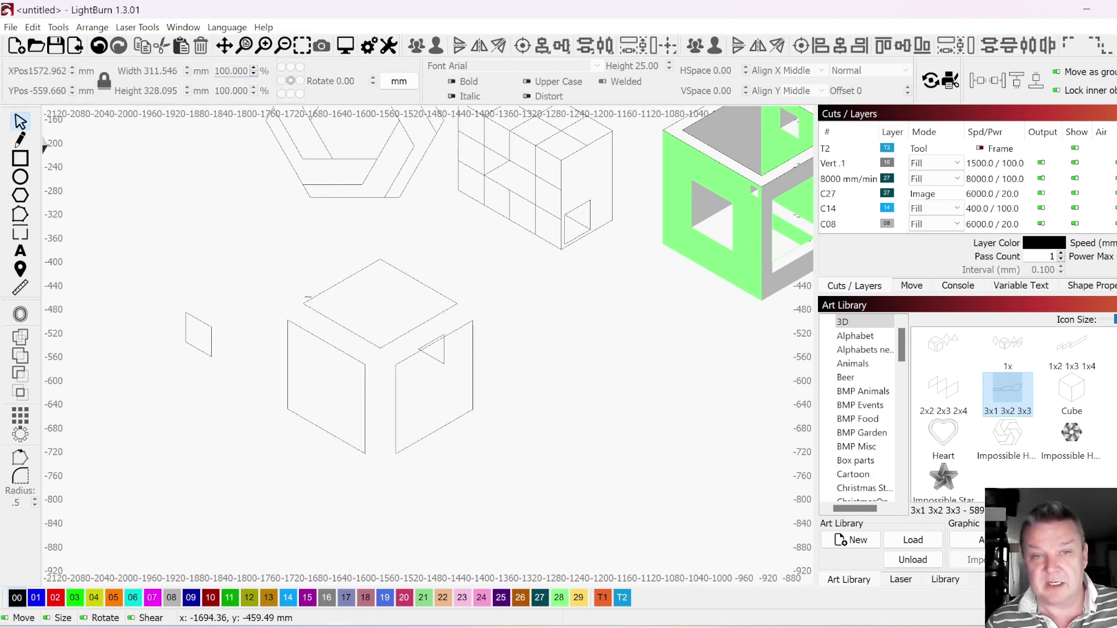
# Snap the enlarged top and right faces onto the left face to close the cube, and move the triangle clear of it.
pyautogui.moveTo(305, 305); pyautogui.dragTo(303, 313)
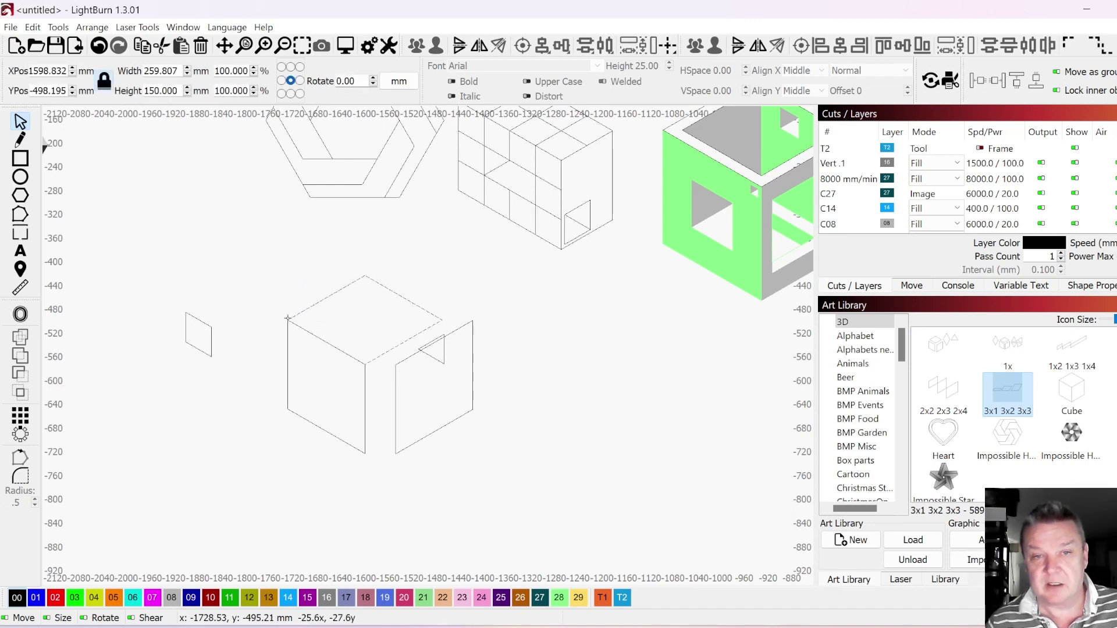
pyautogui.click(394, 366)
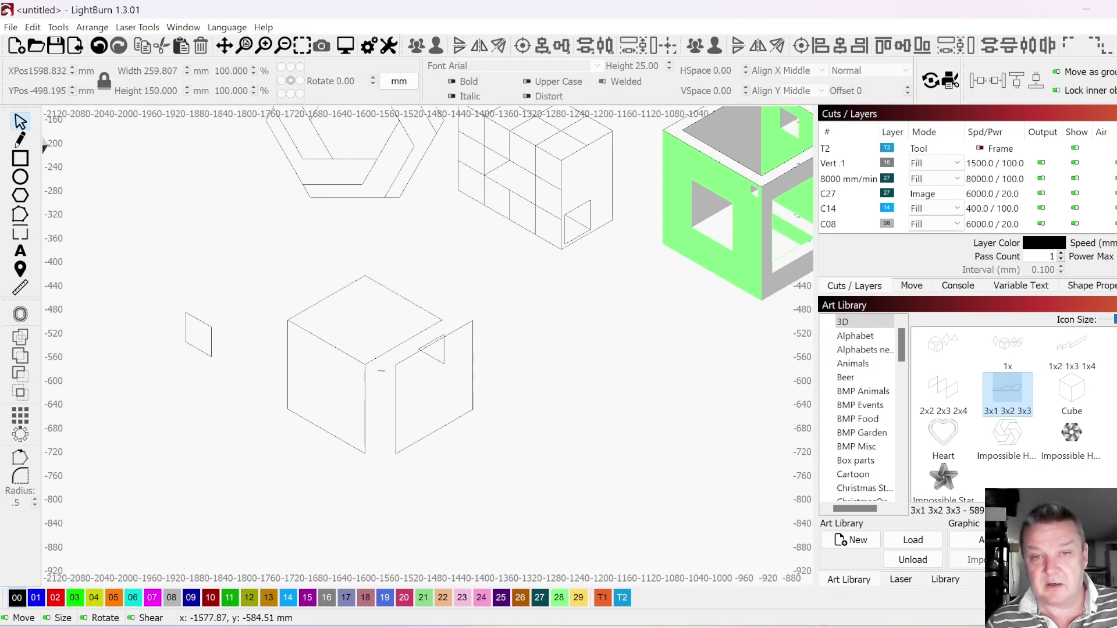
pyautogui.moveTo(392, 365); pyautogui.dragTo(368, 367)
pyautogui.click(473, 383)
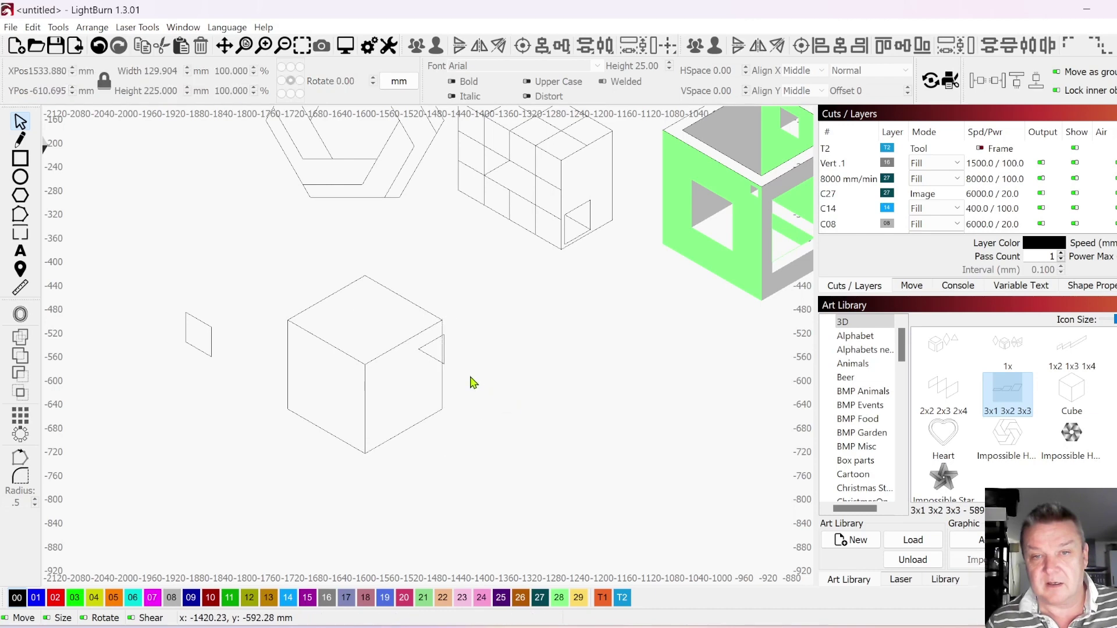
pyautogui.moveTo(443, 350); pyautogui.dragTo(511, 356)
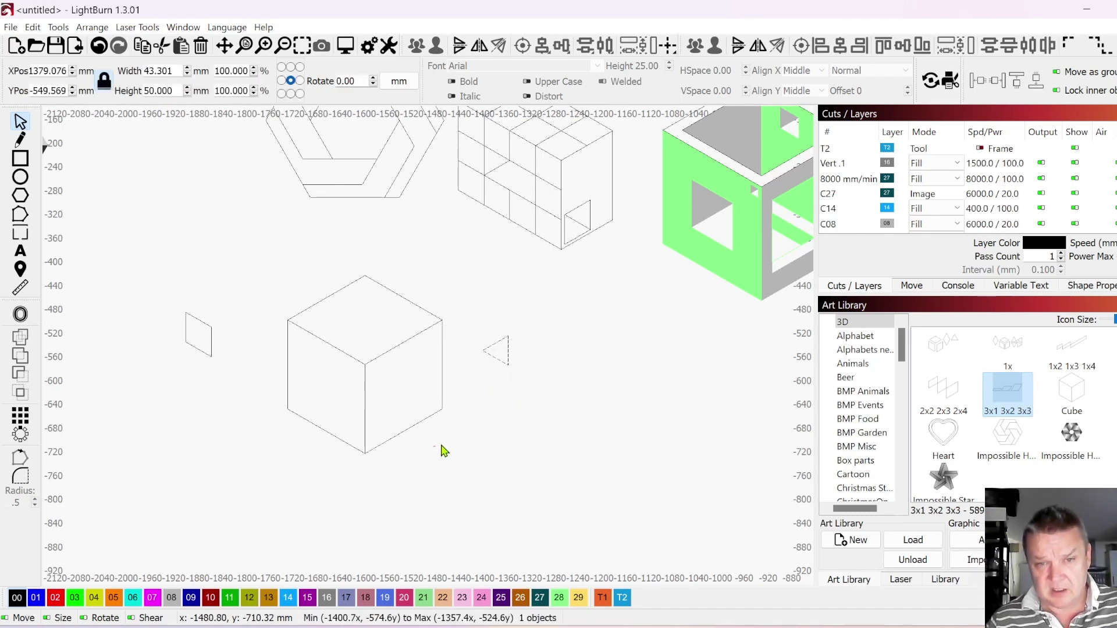
# Duplicate the cube's left face, shrink the copy to about 53 by 91 mm and place it inside that face's upper-left area as a window.
pyautogui.moveTo(442, 451)
pyautogui.mouseDown()
pyautogui.moveTo(655, 368)
pyautogui.moveTo(630, 429)
pyautogui.mouseUp()
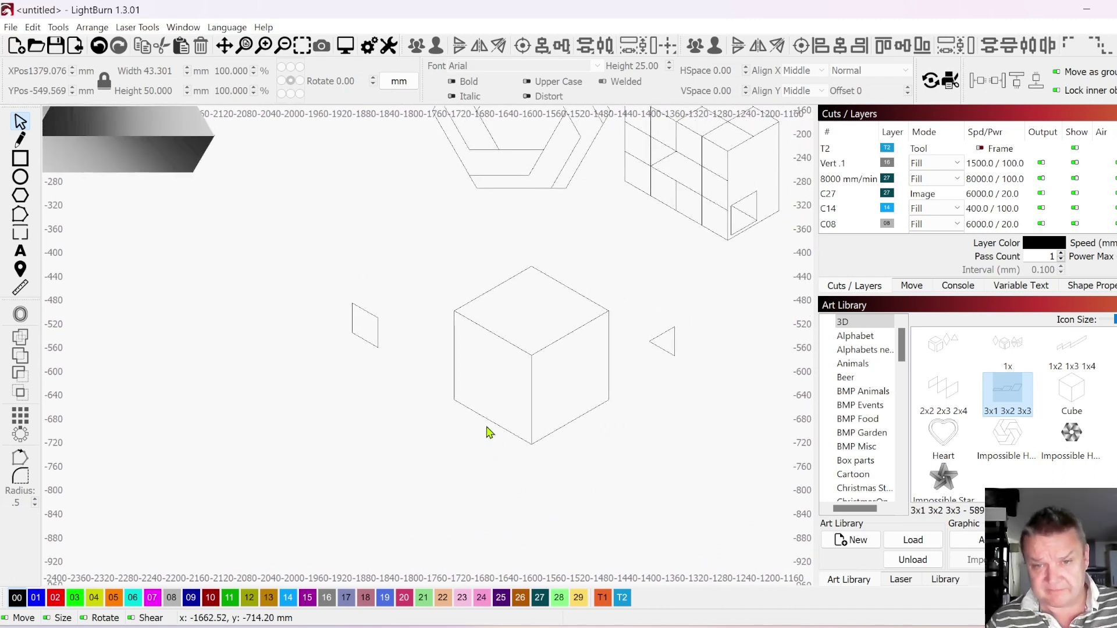
pyautogui.click(471, 406)
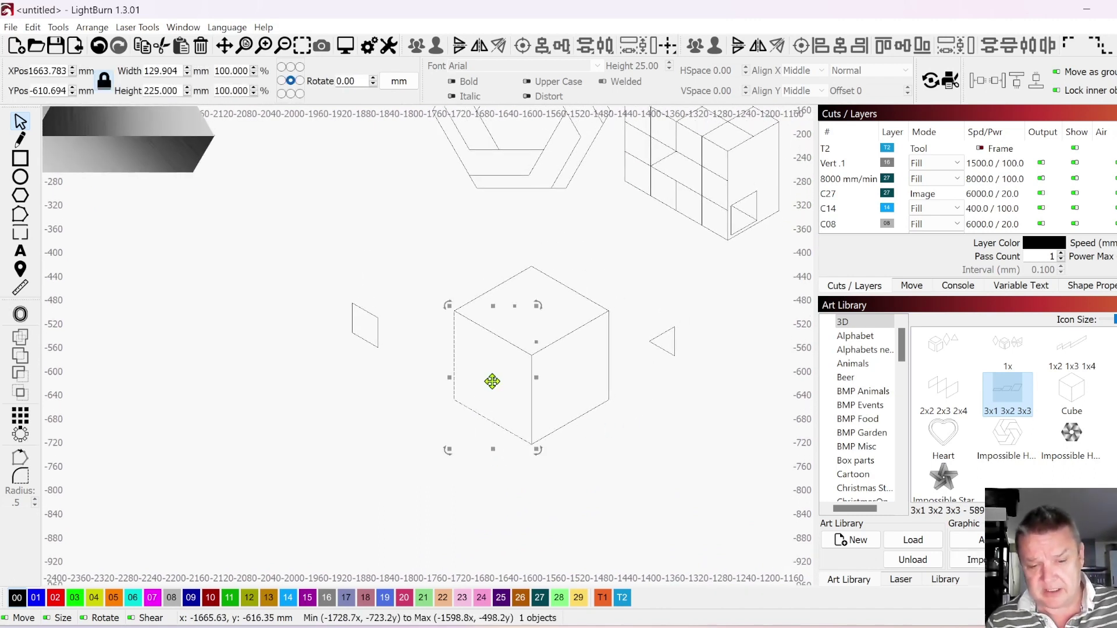
pyautogui.moveTo(493, 381); pyautogui.dragTo(404, 410)
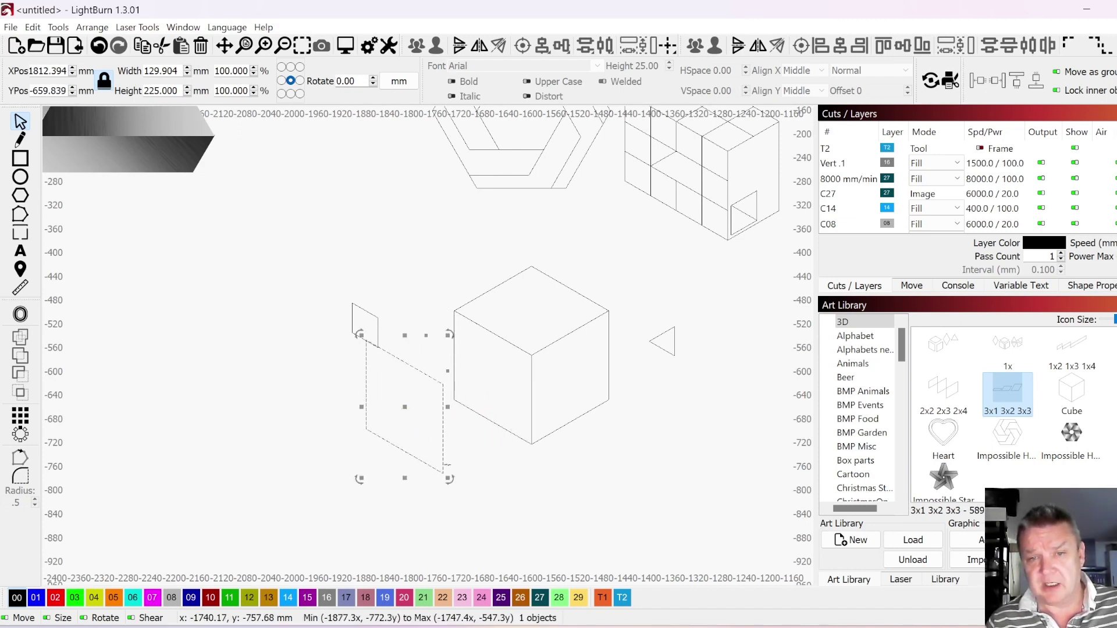
pyautogui.moveTo(448, 479); pyautogui.dragTo(424, 421)
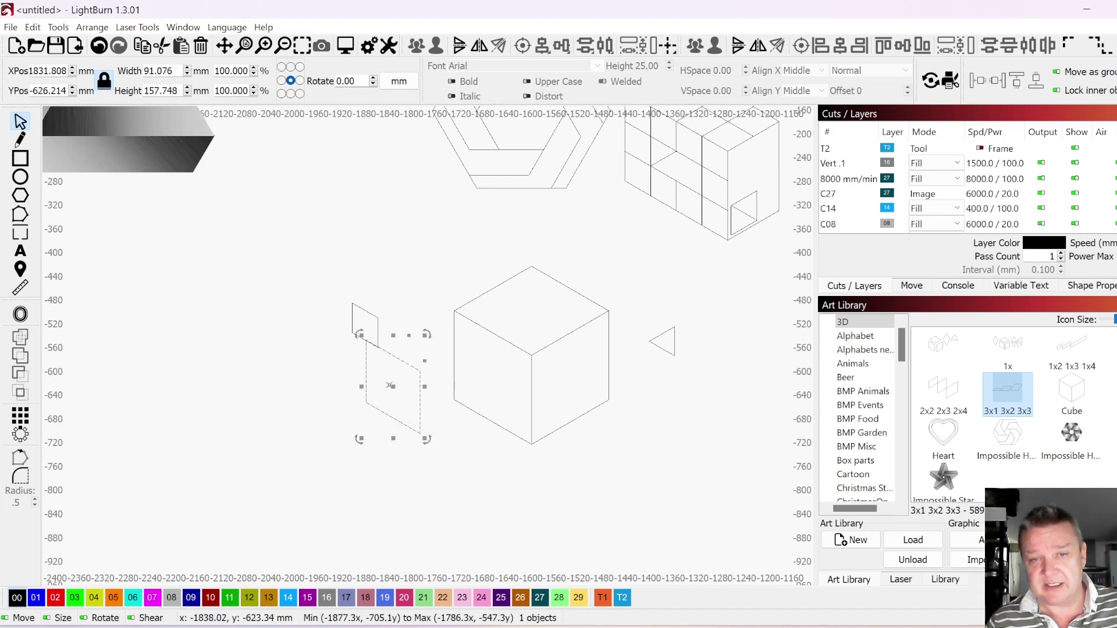
pyautogui.moveTo(397, 387); pyautogui.dragTo(498, 391)
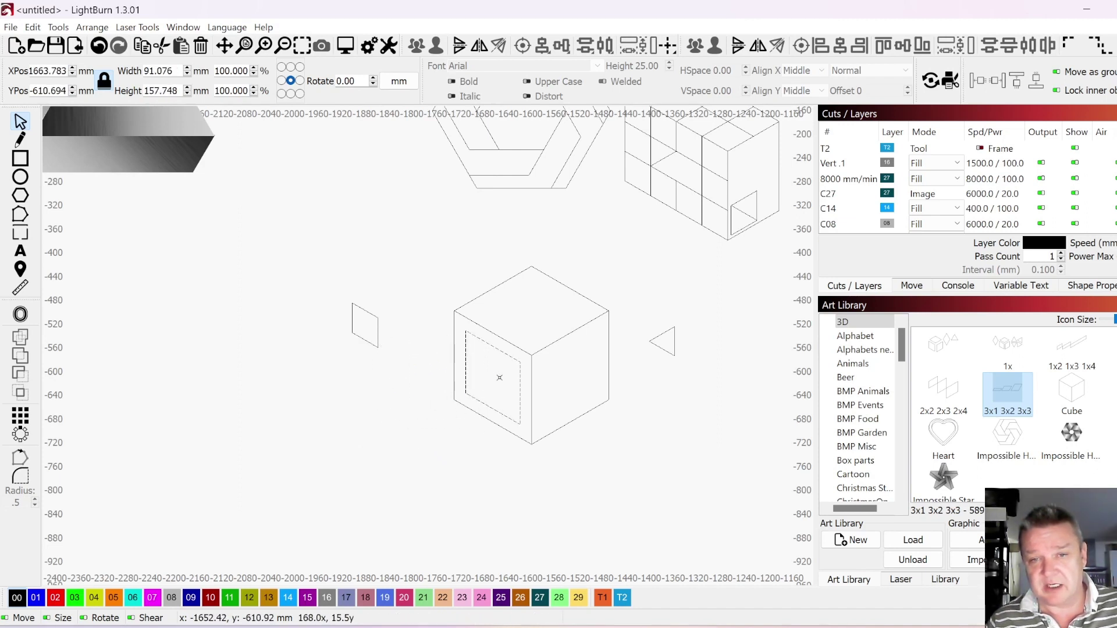
pyautogui.moveTo(520, 428); pyautogui.dragTo(501, 389)
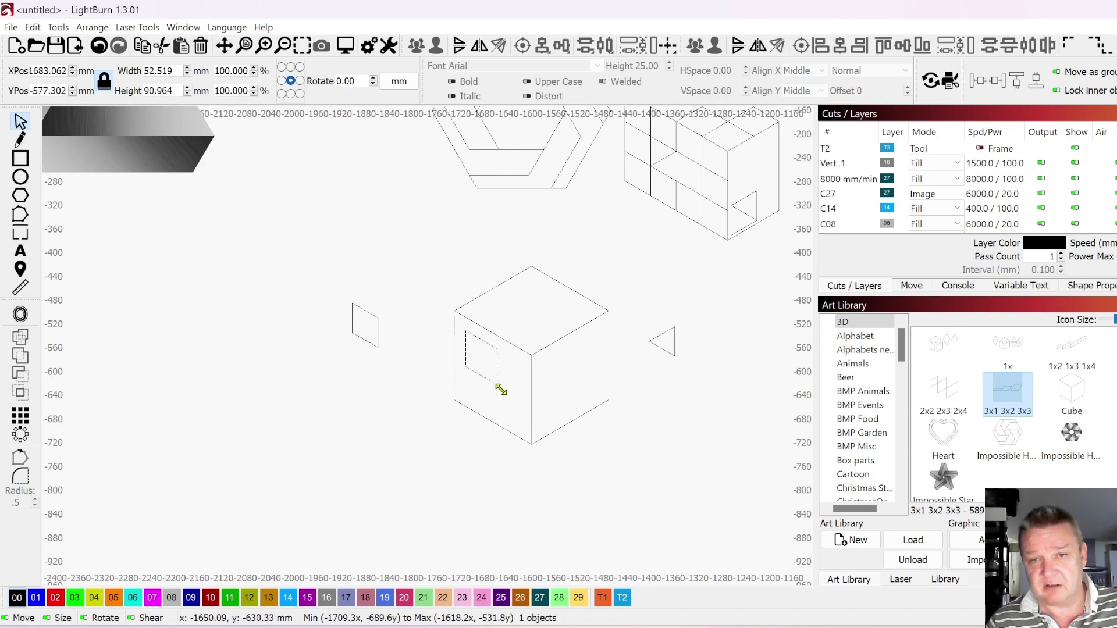
pyautogui.click(453, 446)
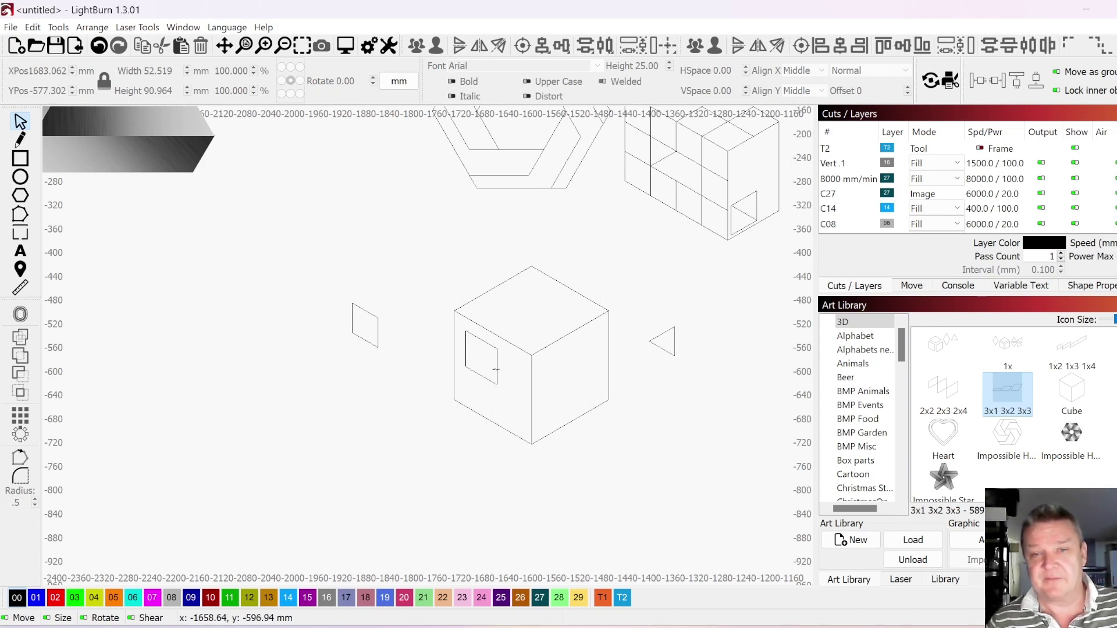
# Make two copies of the cube's window parallelogram and place them in the free space to the left of the cube.
pyautogui.click(496, 369)
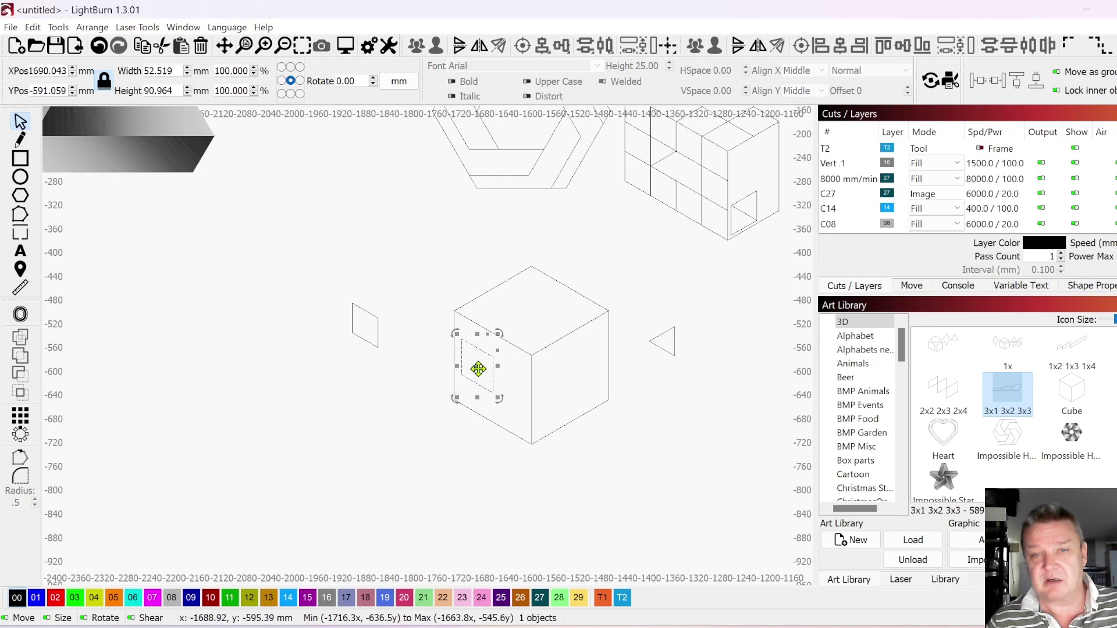
pyautogui.moveTo(480, 373); pyautogui.dragTo(379, 399)
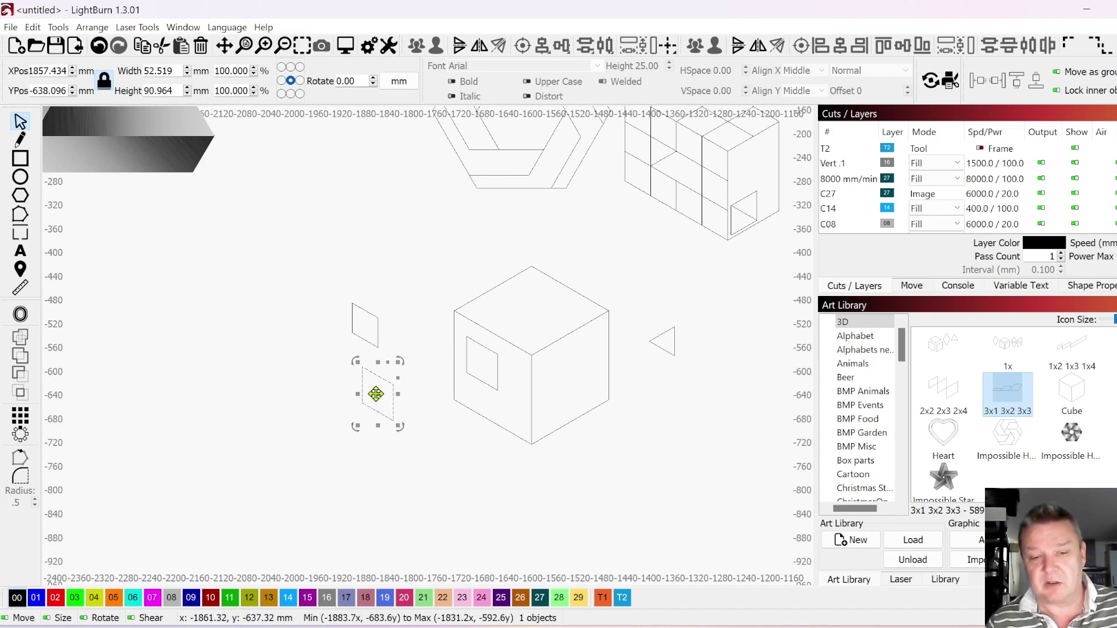
pyautogui.moveTo(376, 394); pyautogui.dragTo(334, 423)
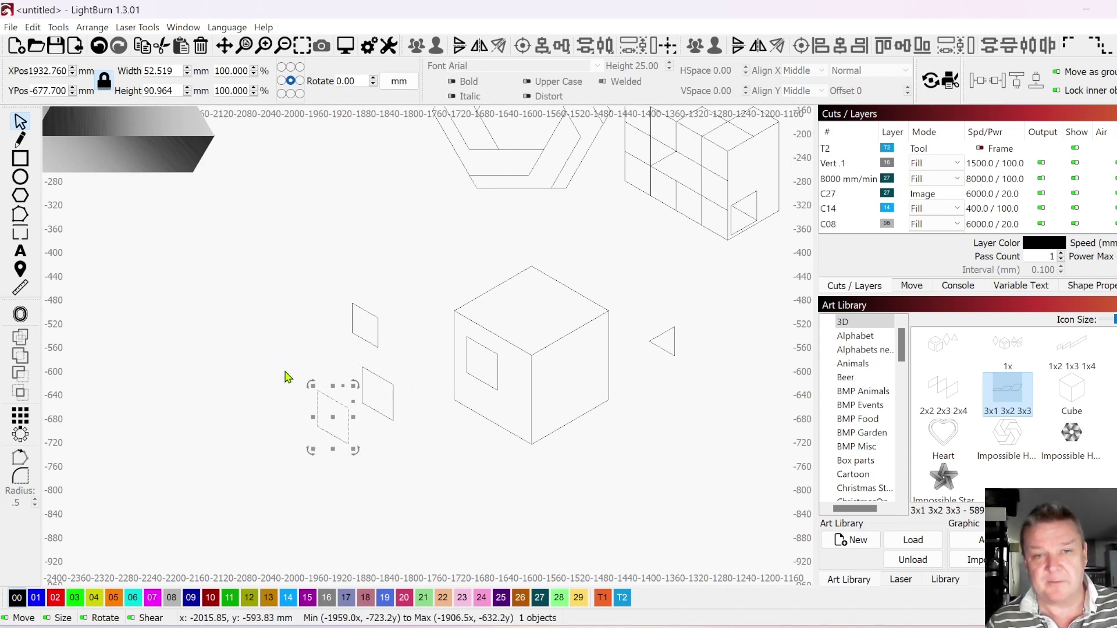
# Turn the two parallelogram copies into opposing triangles by deleting the lower-right corner node of one and the upper-left corner node of the other.
pyautogui.click(19, 215)
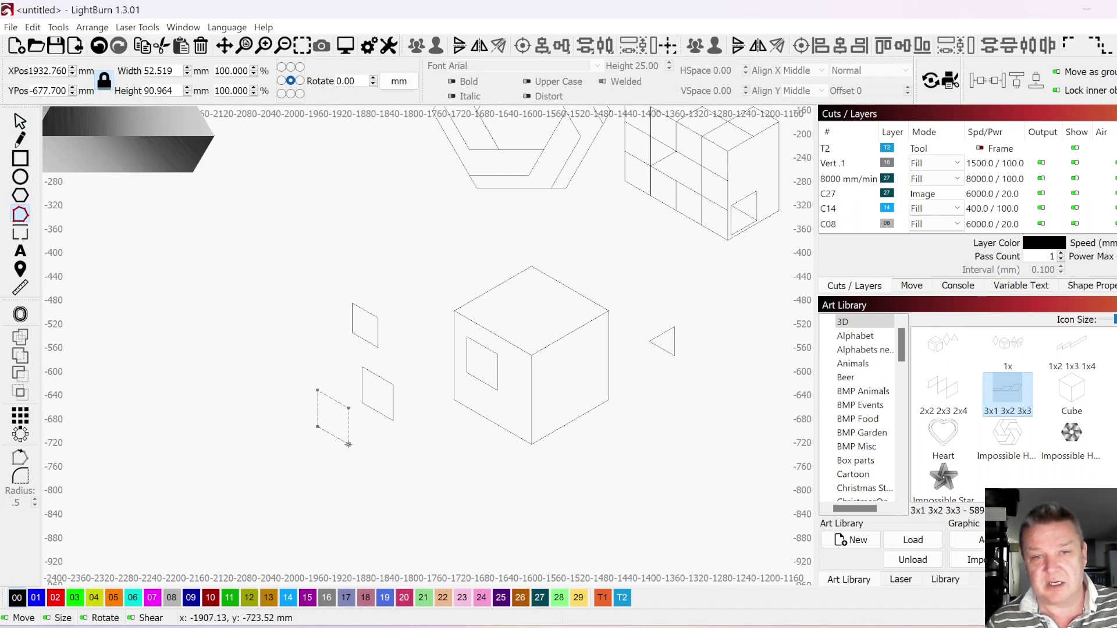
pyautogui.press('d')
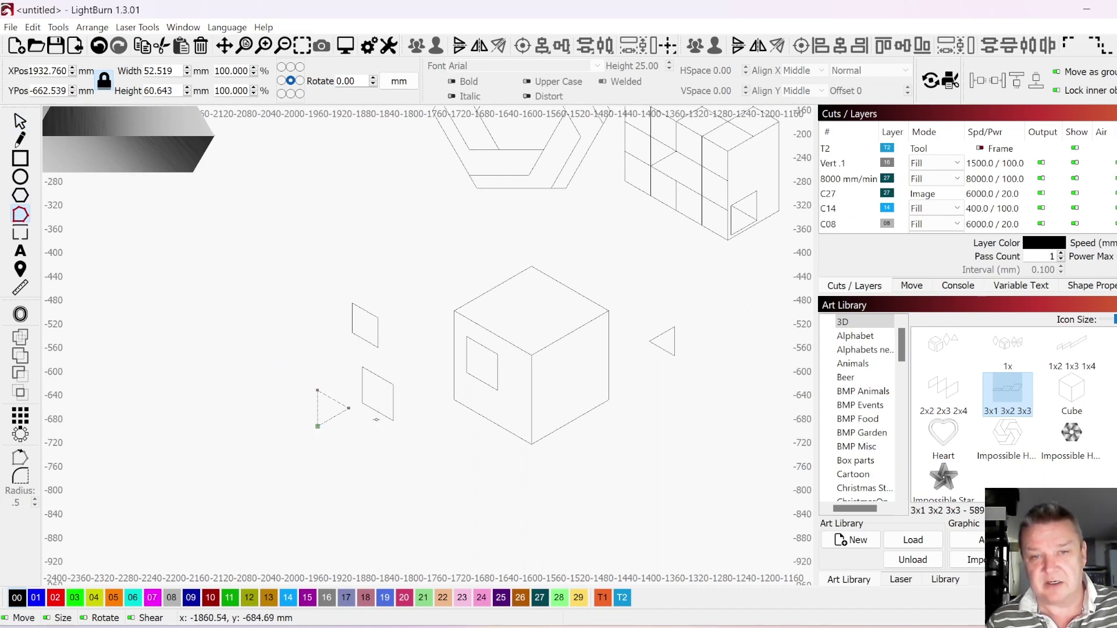
pyautogui.click(377, 412)
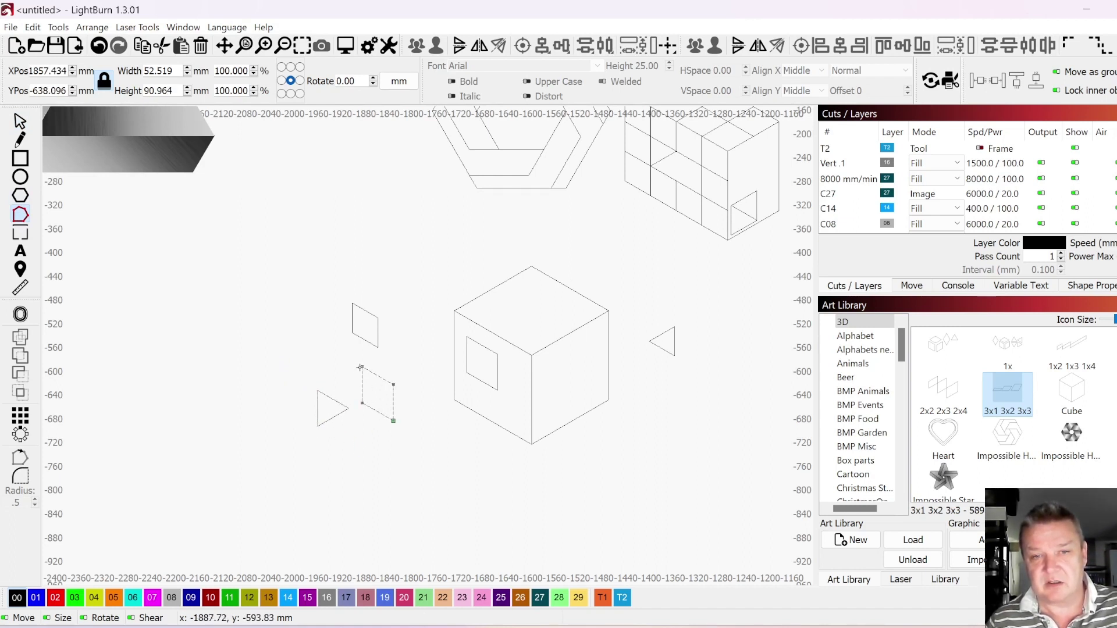
pyautogui.press('d')
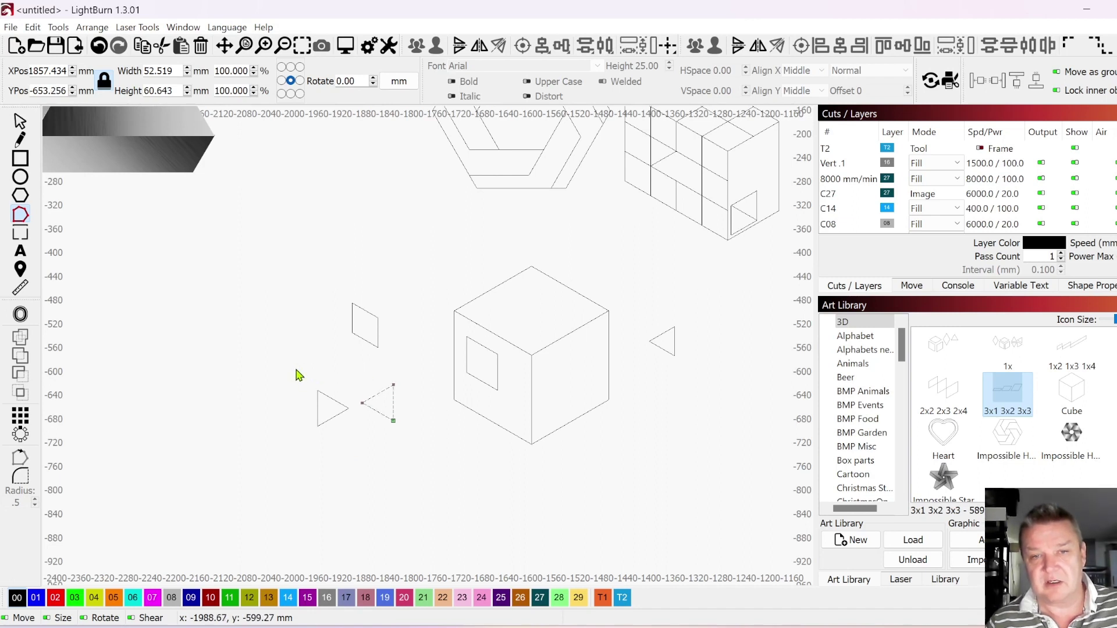
# Snap the two triangles into the window on the cube's left face, one in its upper half and one in its lower half.
pyautogui.click(20, 122)
pyautogui.click(308, 435)
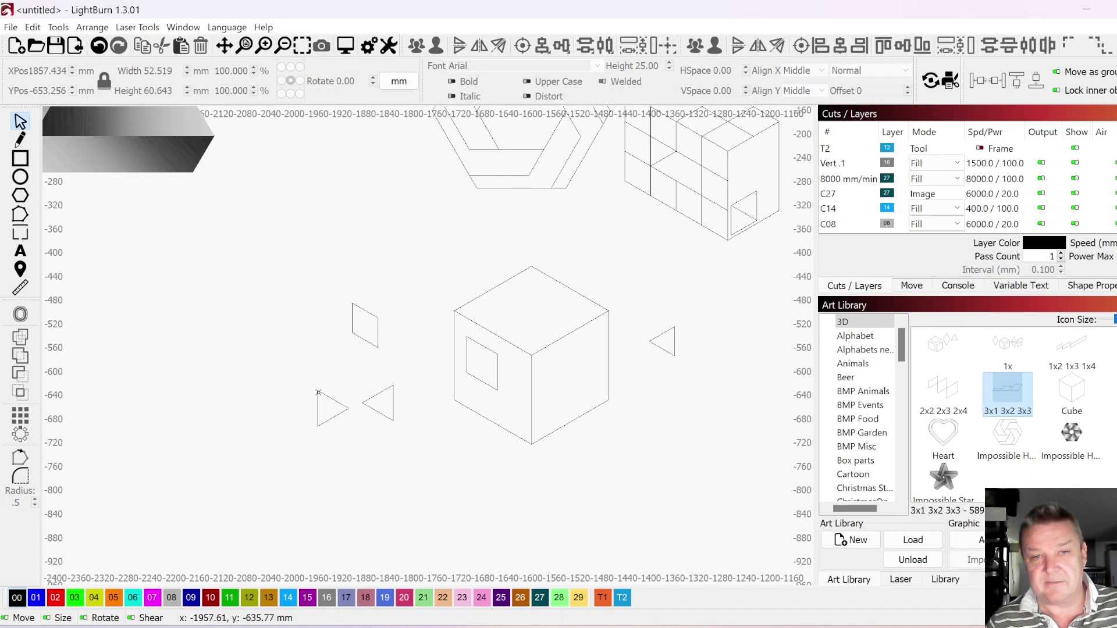
pyautogui.moveTo(319, 393); pyautogui.dragTo(466, 335)
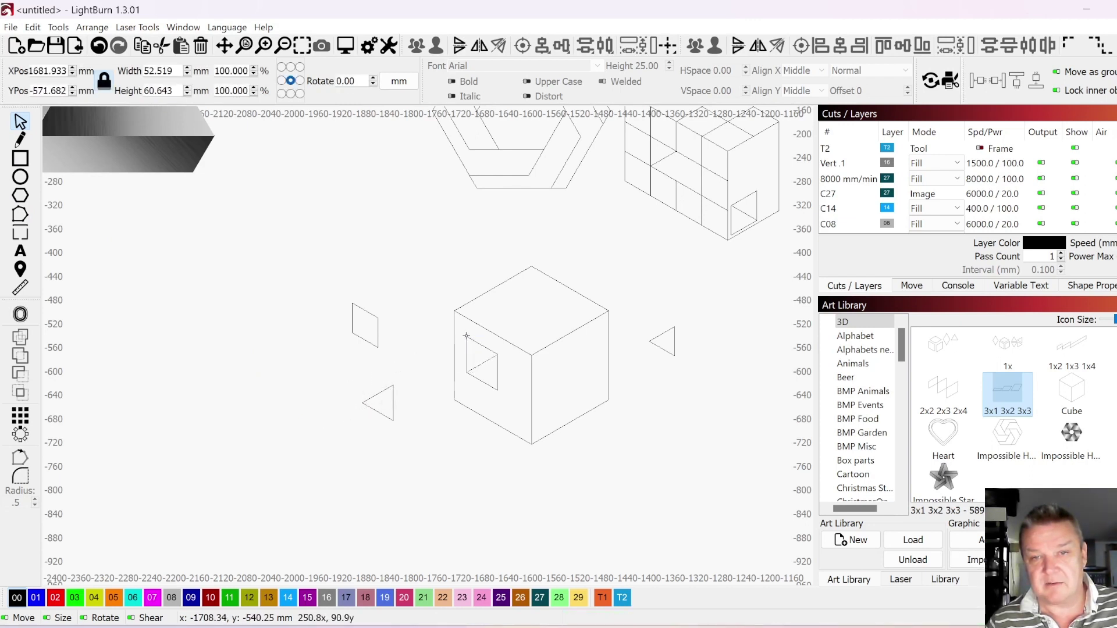
pyautogui.click(440, 461)
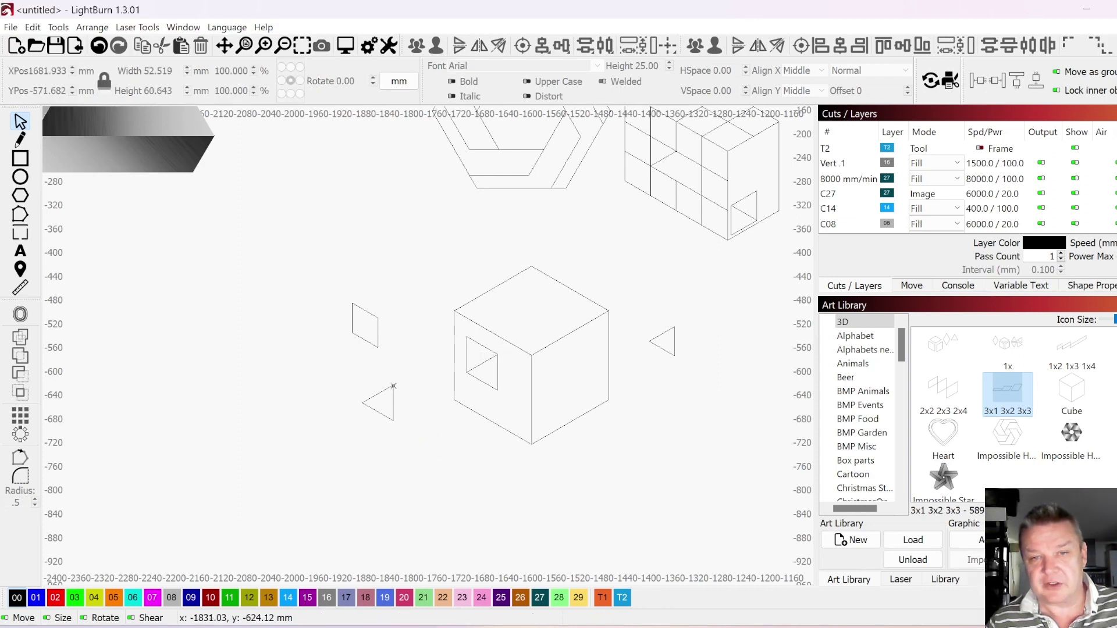
pyautogui.moveTo(393, 384); pyautogui.dragTo(504, 355)
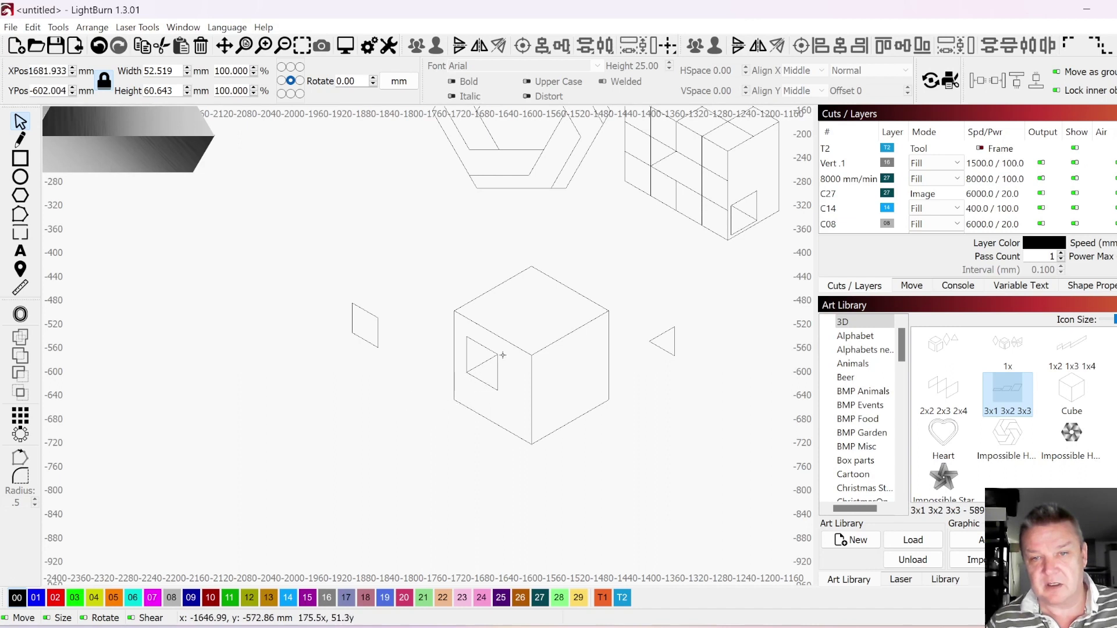
pyautogui.click(404, 455)
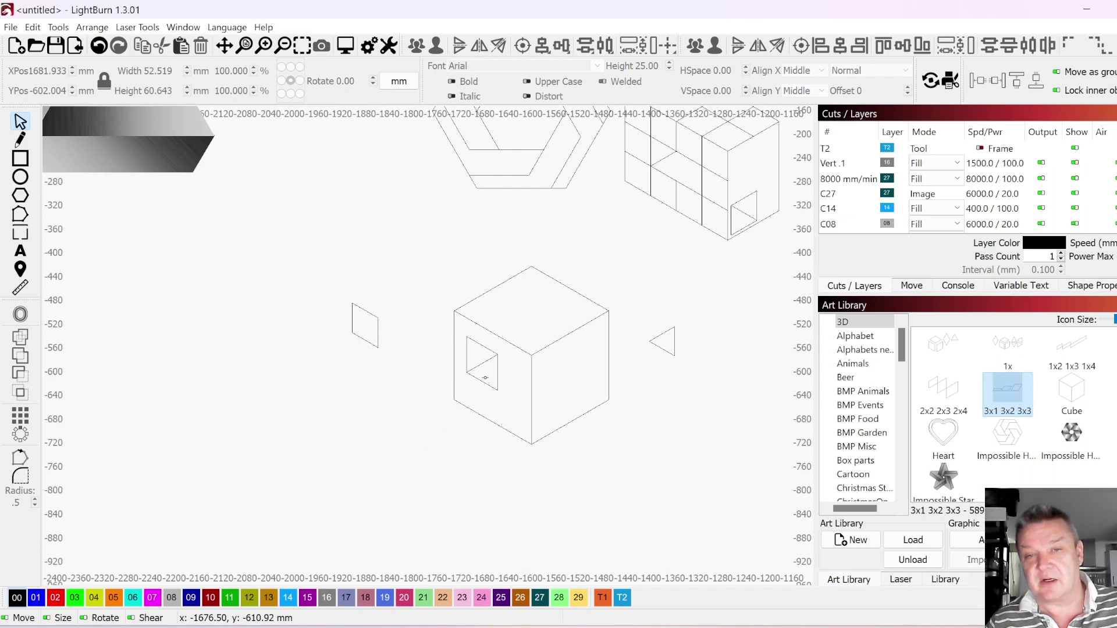
# Move the window's lower triangle out to the left of the cube and assign it to fill layer 08.
pyautogui.click(484, 382)
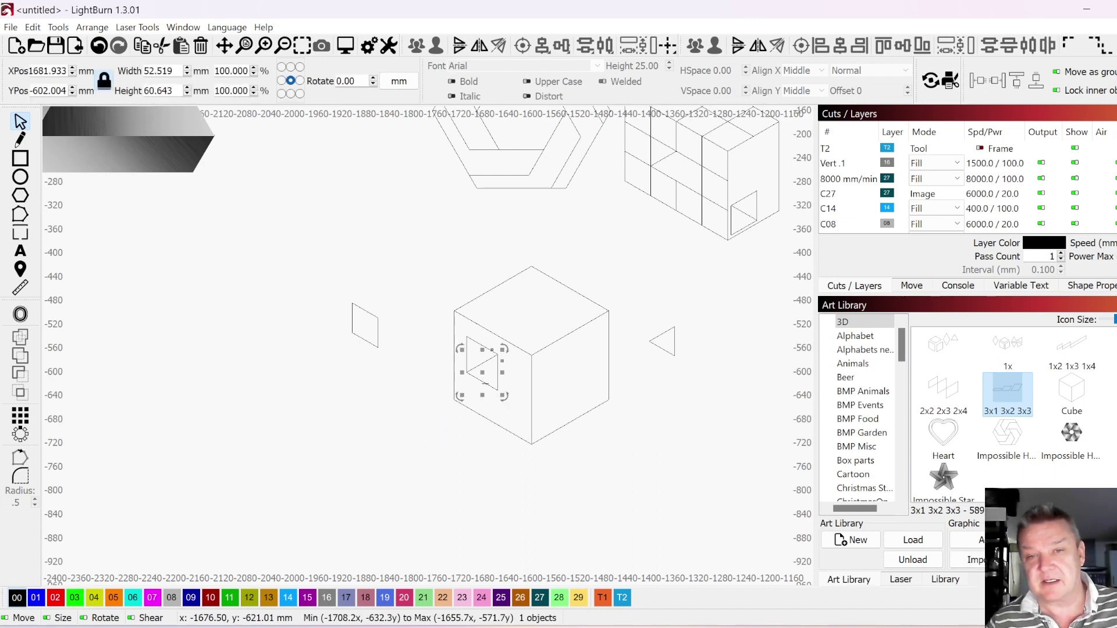
pyautogui.moveTo(487, 382); pyautogui.dragTo(408, 397)
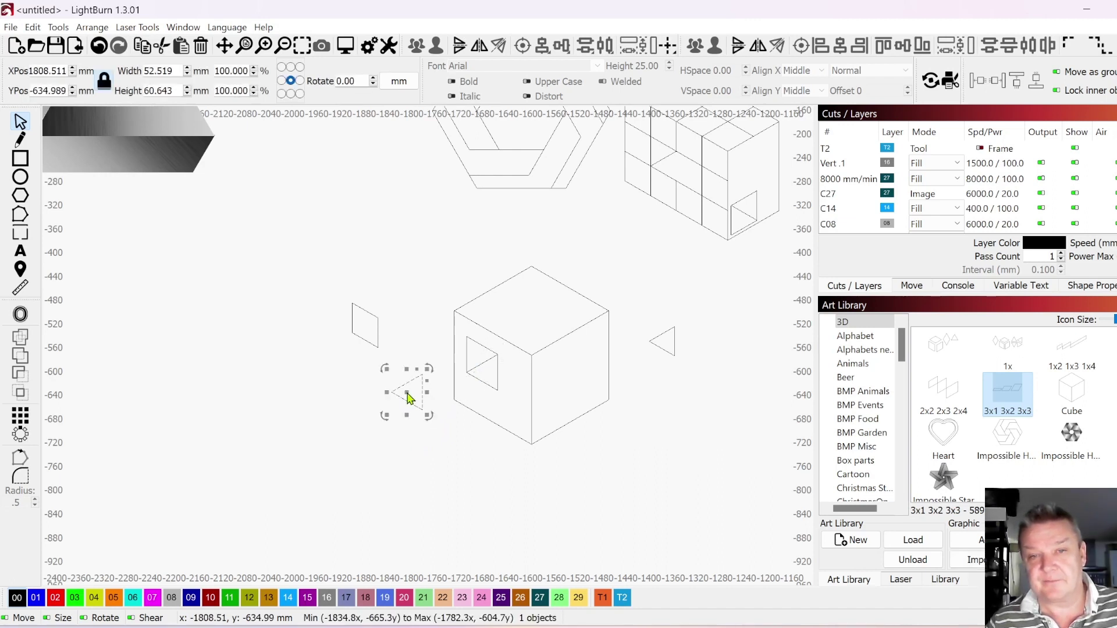
pyautogui.click(170, 598)
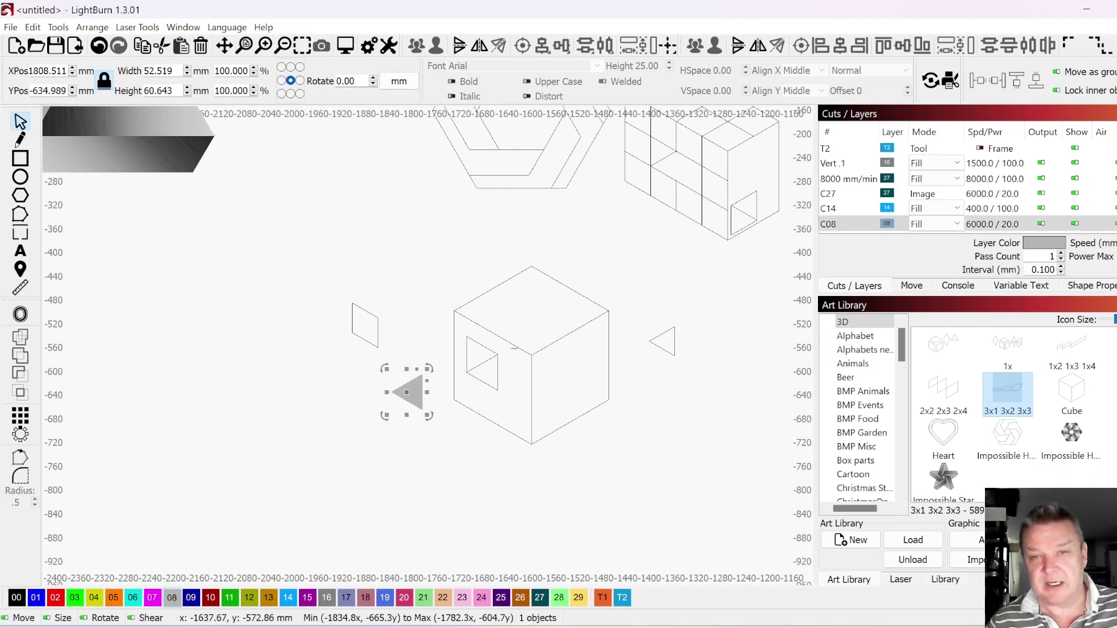
# Assign the cube's top face to fill layer 08 and snap the grey triangle back into the lower half of the window.
pyautogui.click(534, 314)
pyautogui.click(490, 288)
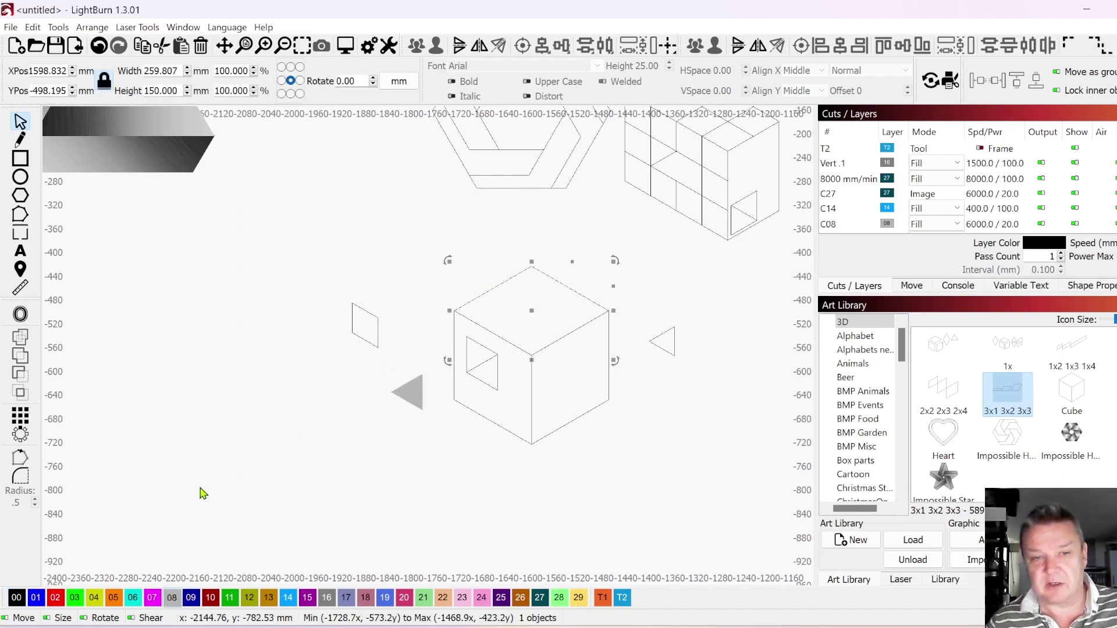
pyautogui.click(172, 598)
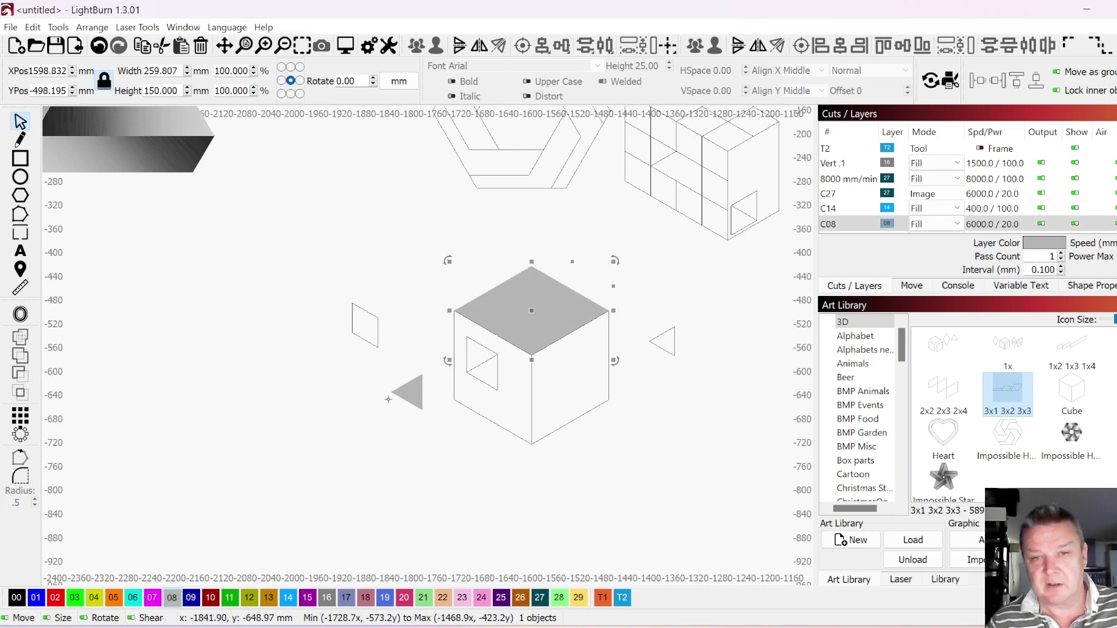
pyautogui.moveTo(423, 377); pyautogui.dragTo(501, 356)
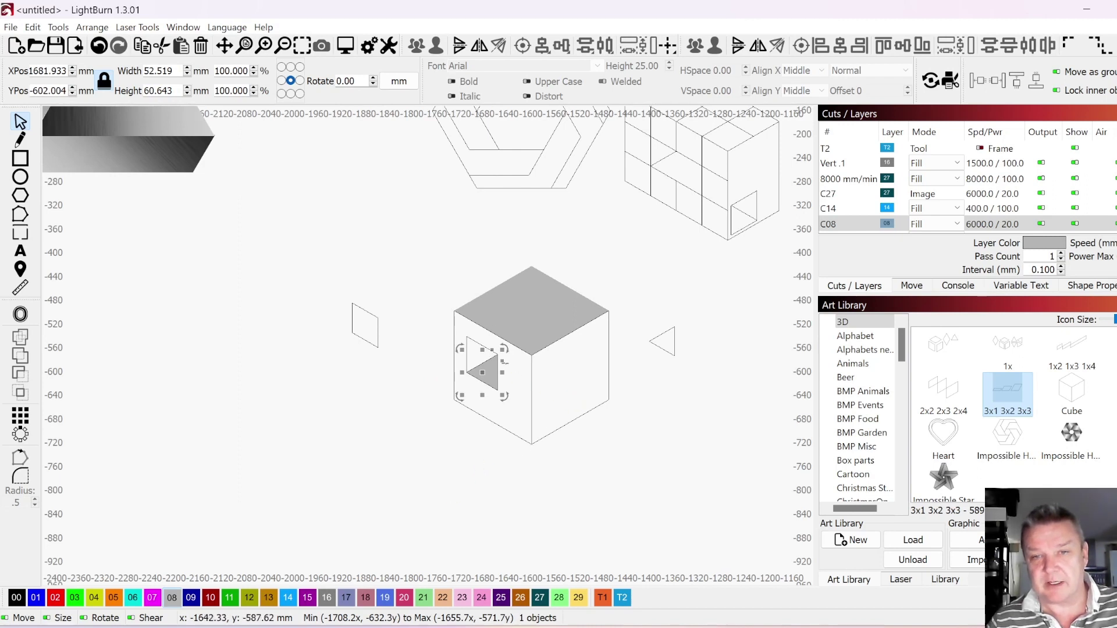
pyautogui.click(470, 434)
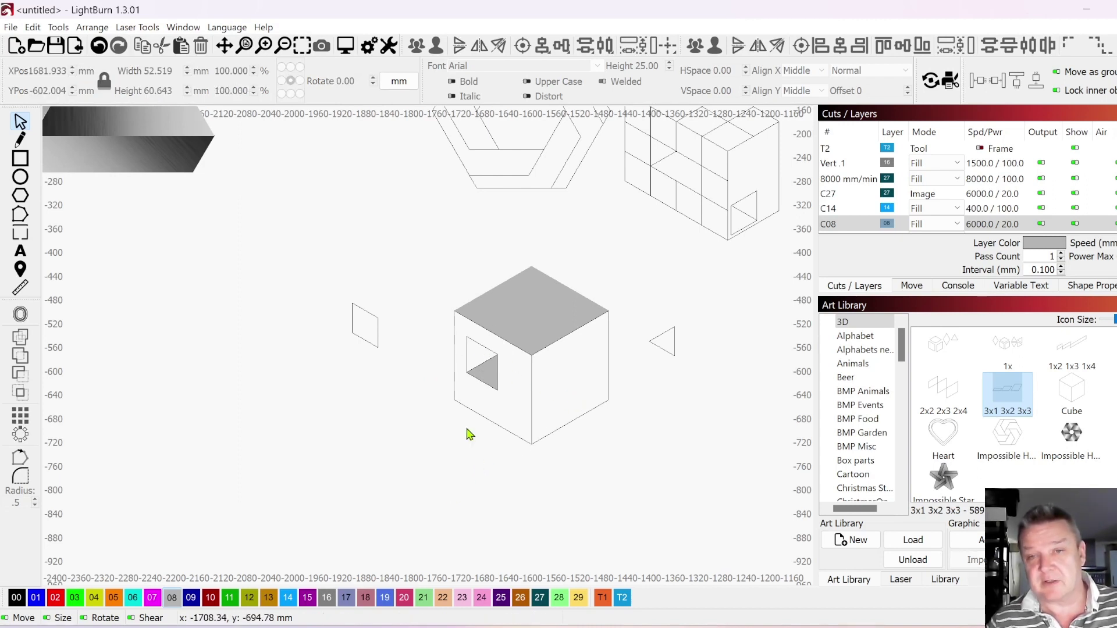
# Examine the finished example shapes above the cube, including the outlined and shaded impossible hexagons and the shaded impossible triangle.
pyautogui.scroll(-4, 468, 431)
pyautogui.scroll(1, 534, 324)
pyautogui.moveTo(534, 324); pyautogui.dragTo(345, 500)
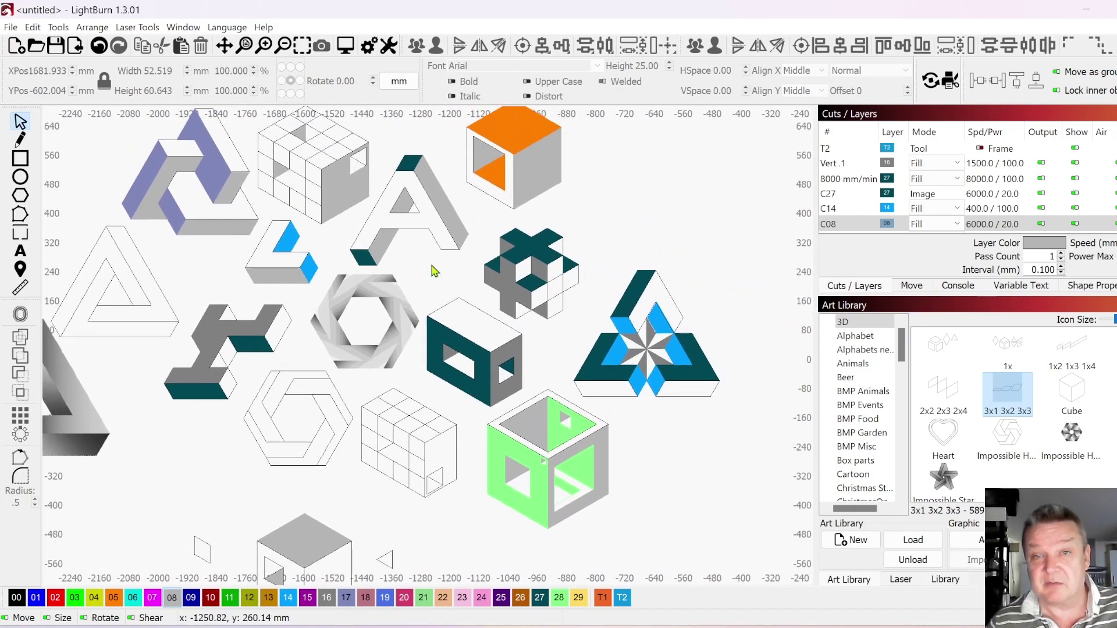
pyautogui.scroll(5, 309, 474)
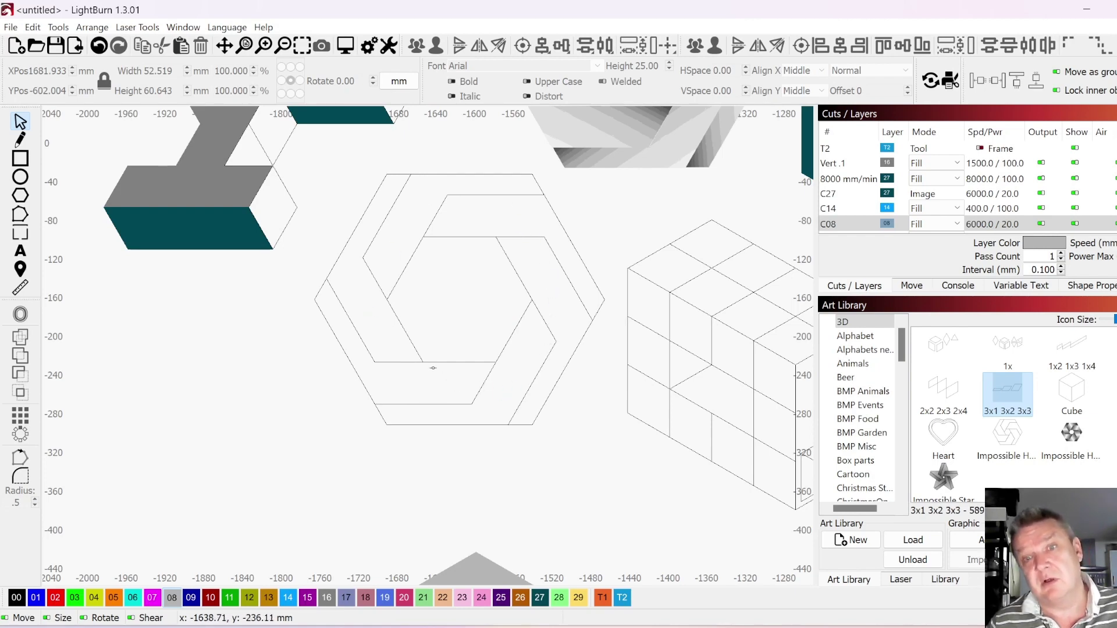
pyautogui.scroll(-2, 493, 294)
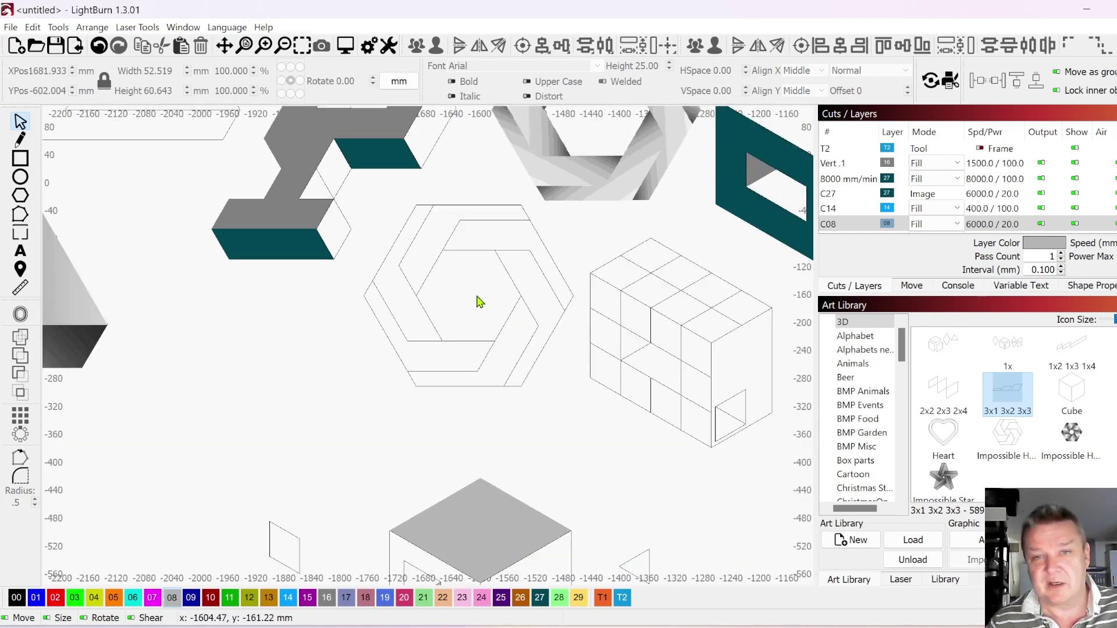
pyautogui.scroll(-2, 419, 313)
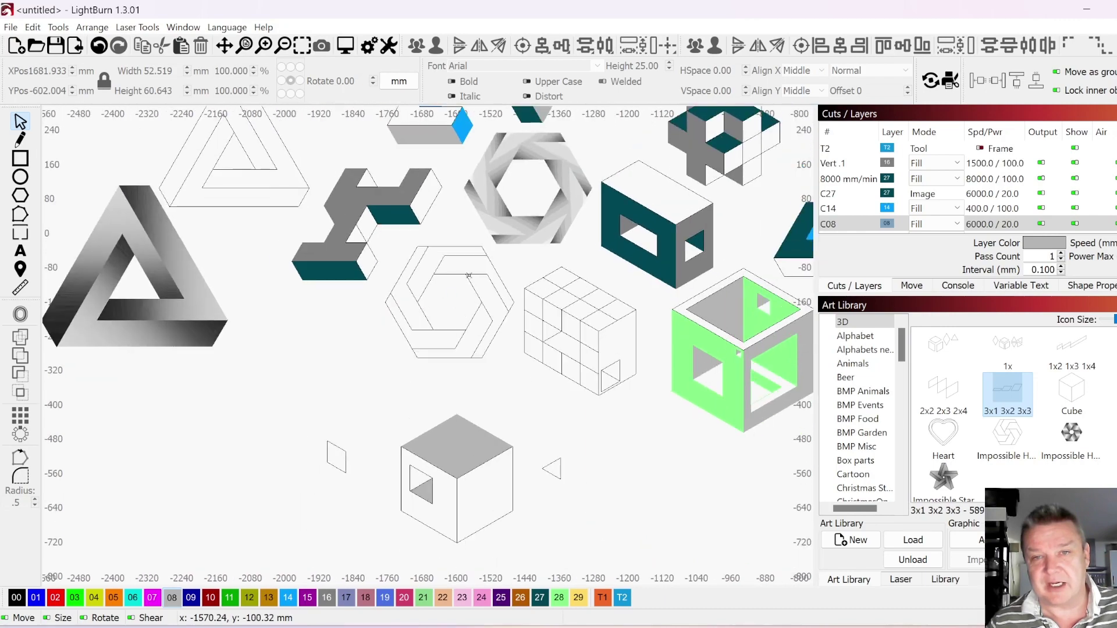
pyautogui.scroll(5, 469, 275)
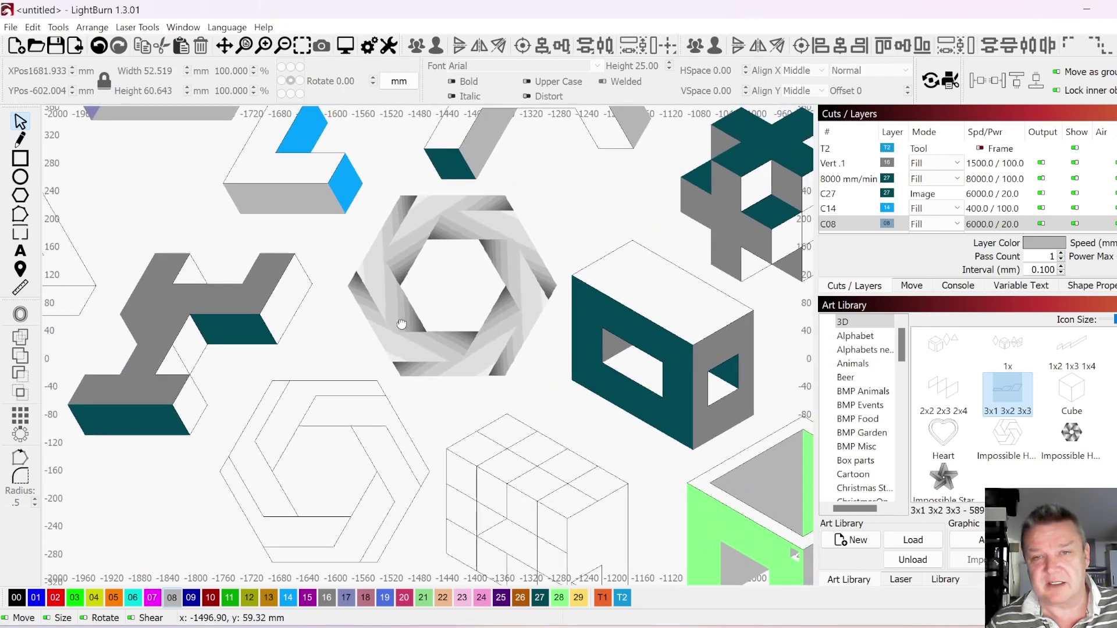
pyautogui.moveTo(401, 324); pyautogui.dragTo(375, 331)
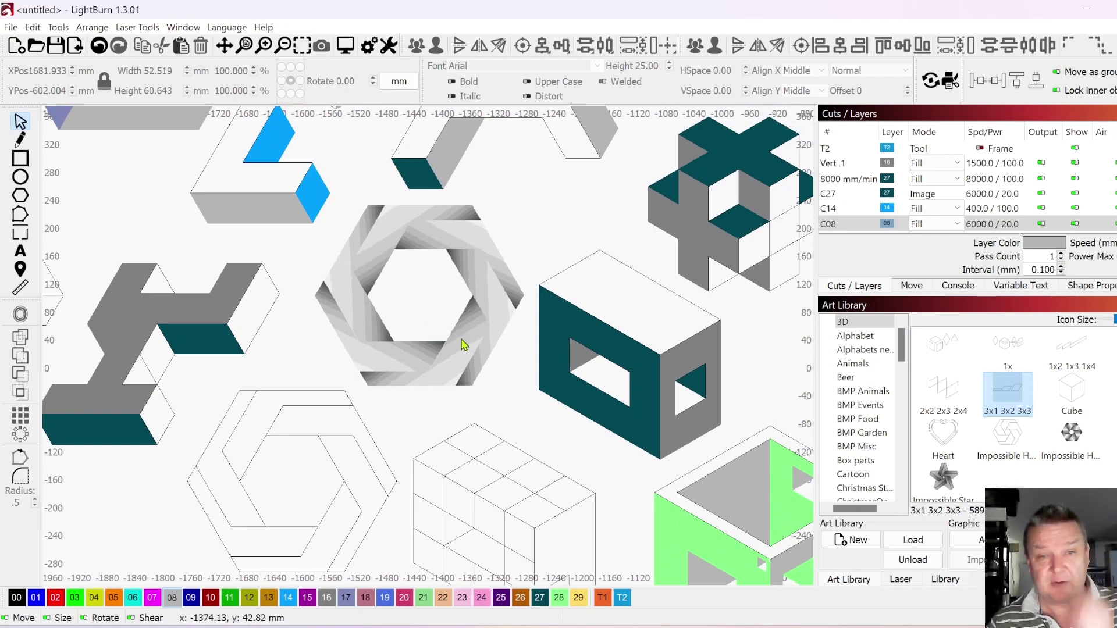
pyautogui.scroll(-8, 456, 342)
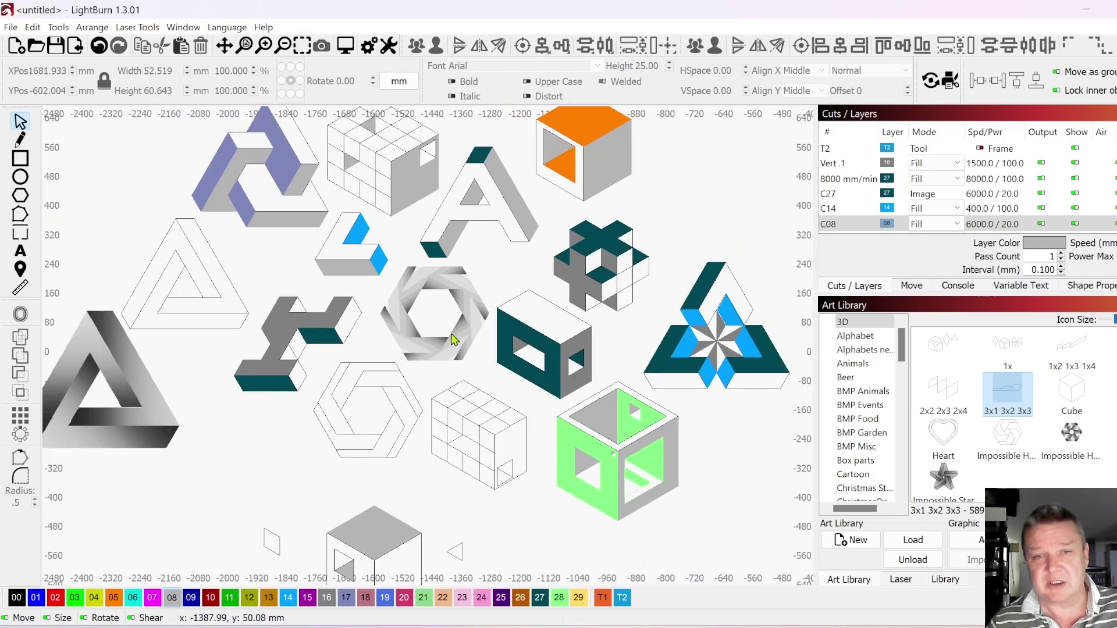
pyautogui.scroll(6, 290, 388)
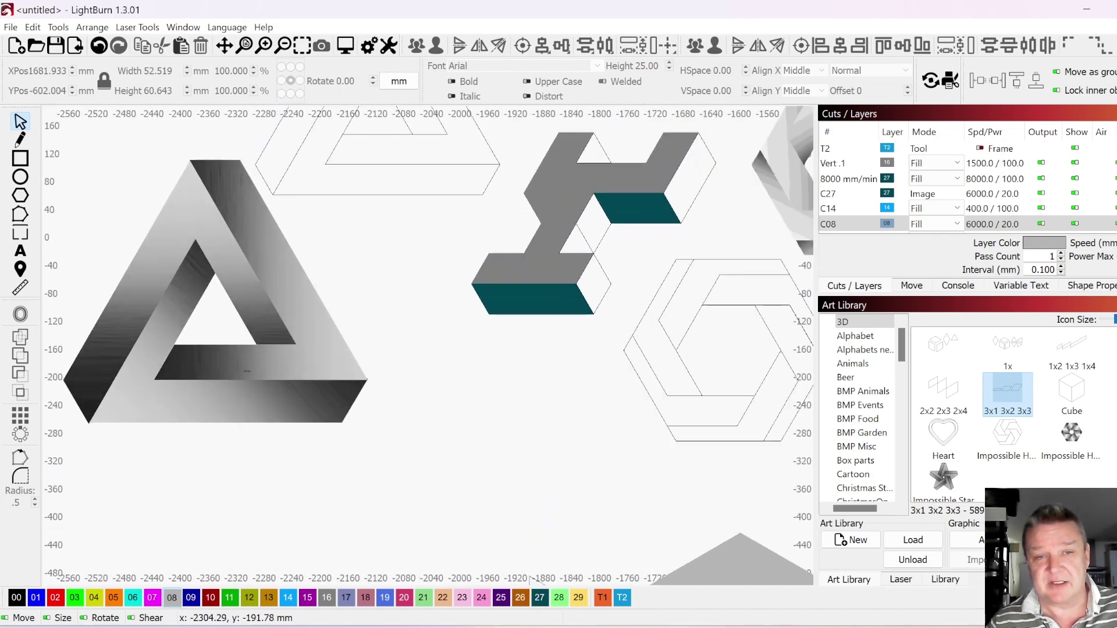
pyautogui.scroll(-2, 449, 356)
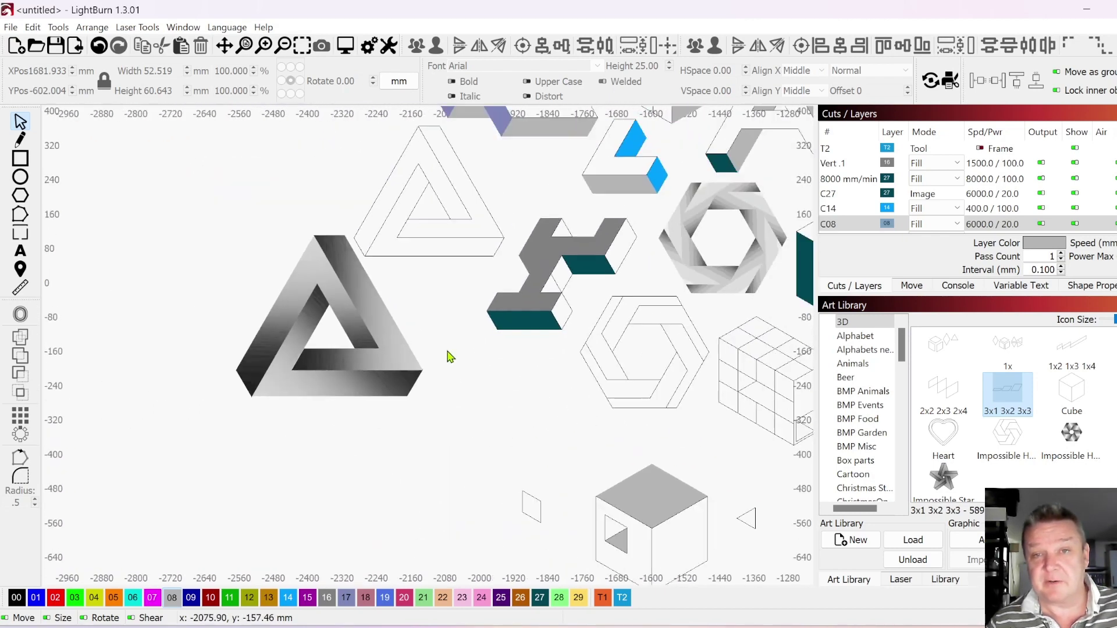
pyautogui.scroll(-5, 495, 355)
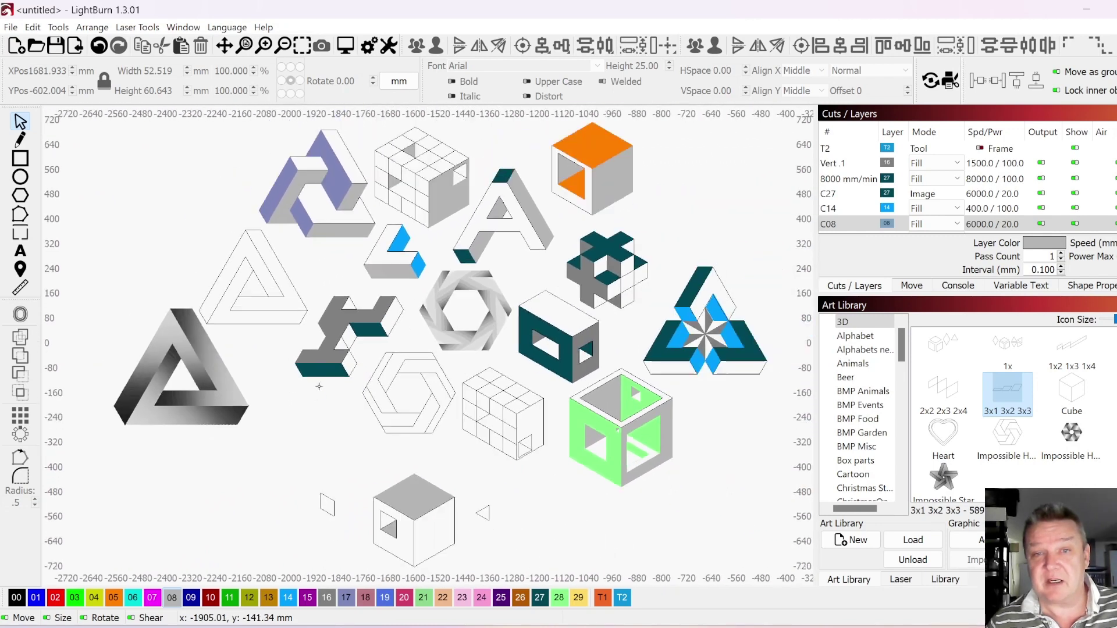